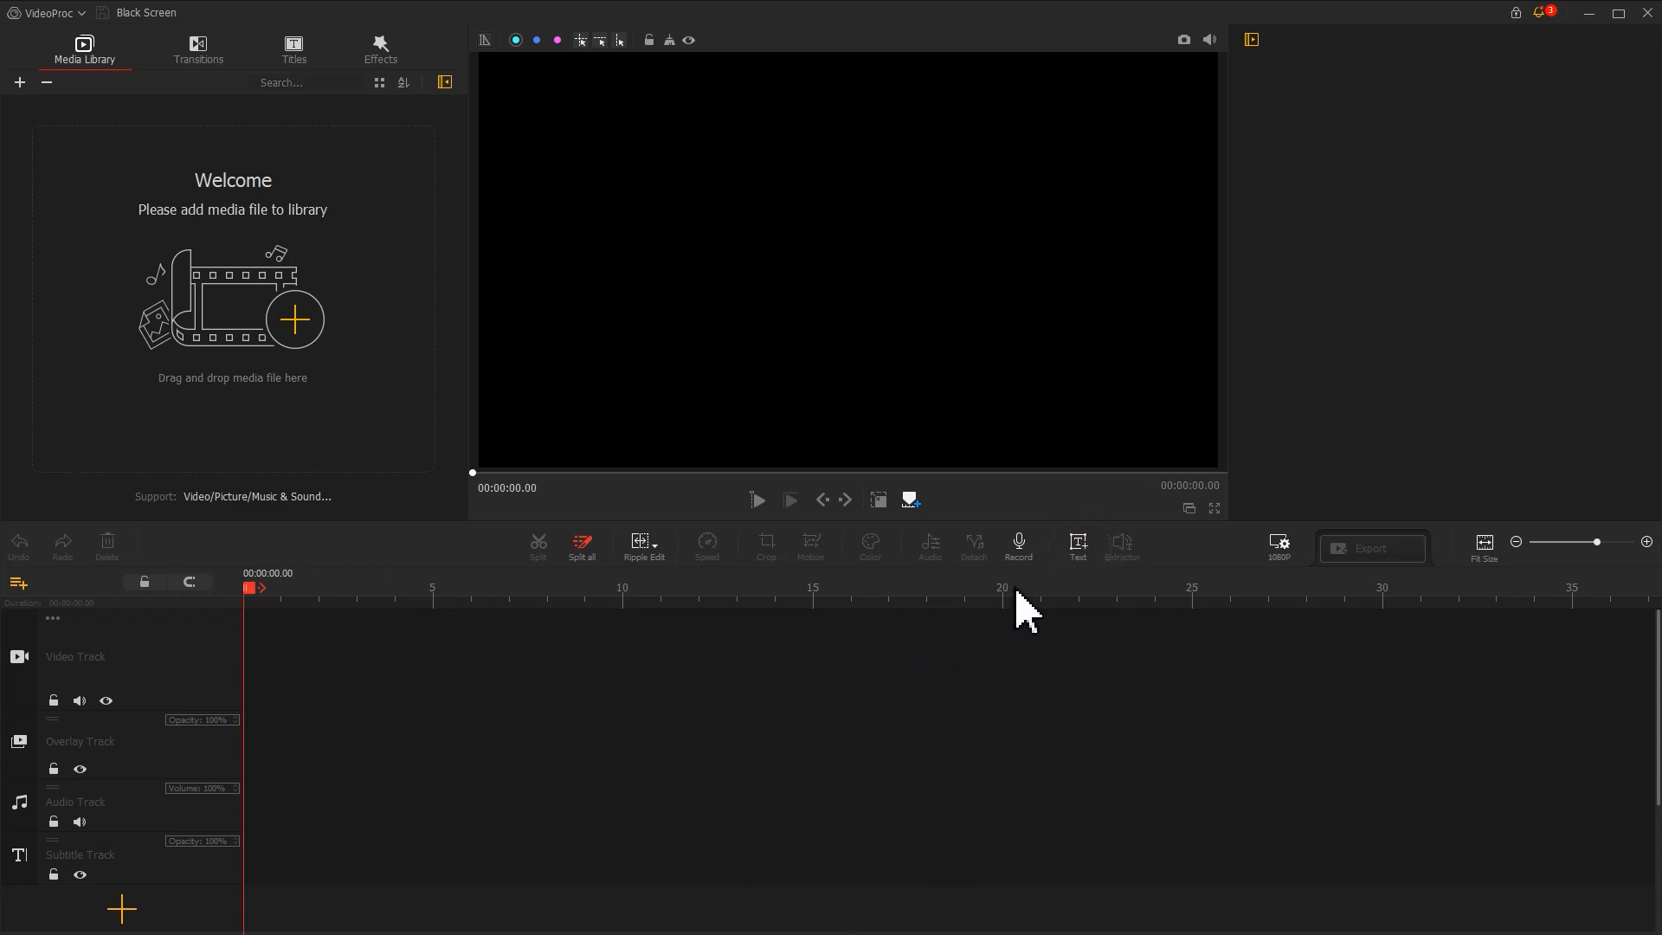
- Add a text title to the project with the wording "1. Background of the Text"
{"action": "left_click", "coordinate": [1078, 544]}
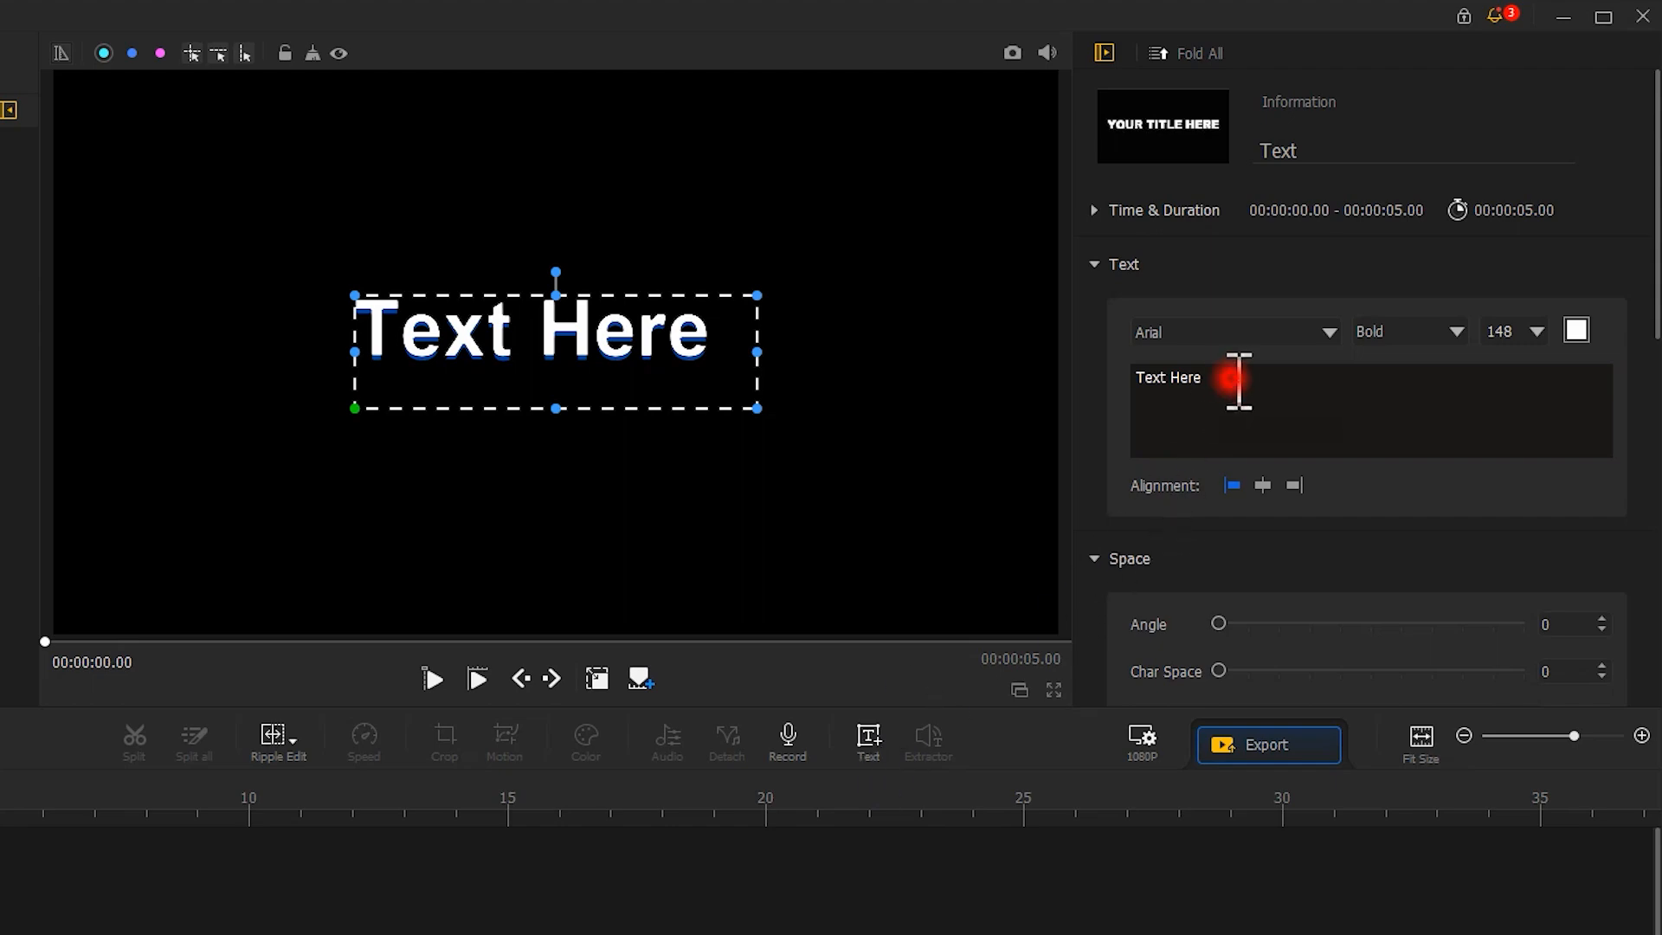
{"action": "triple_click", "coordinate": [1238, 379]}
{"action": "type", "text": "1. Background of the Text"}
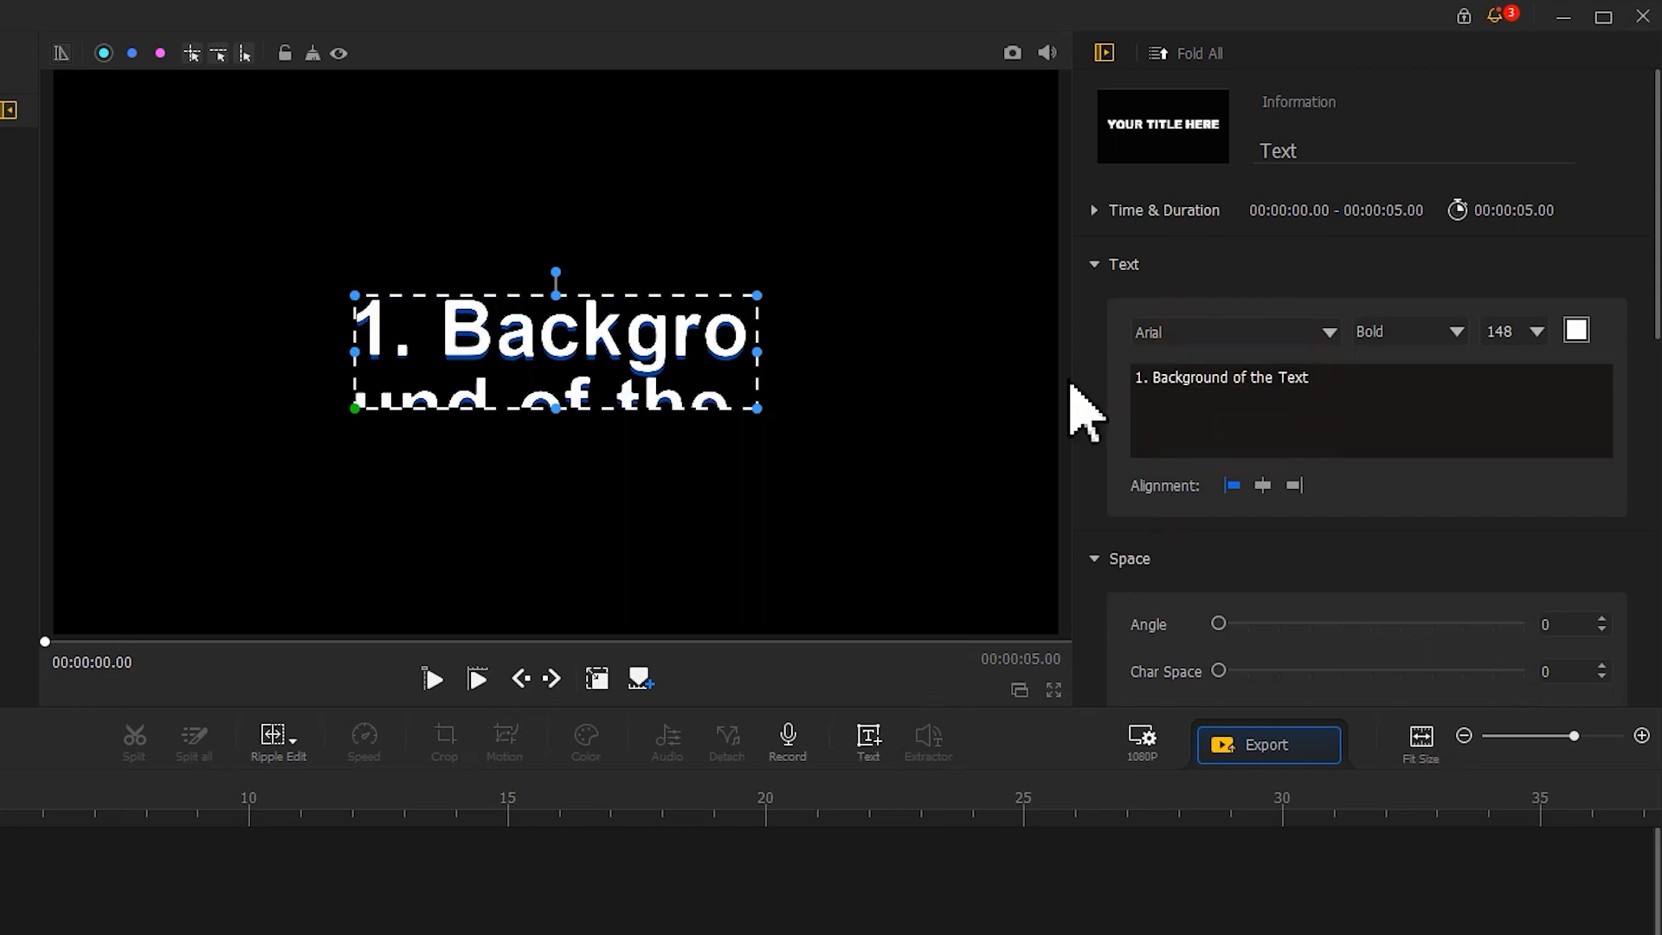
- Set the title's font to Franklin Gothic Heavy
{"action": "left_click", "coordinate": [1217, 333]}
{"action": "scroll", "coordinate": [1207, 580], "scroll_direction": "down", "scroll_amount": 4}
{"action": "scroll", "coordinate": [1212, 589], "scroll_direction": "down", "scroll_amount": 5}
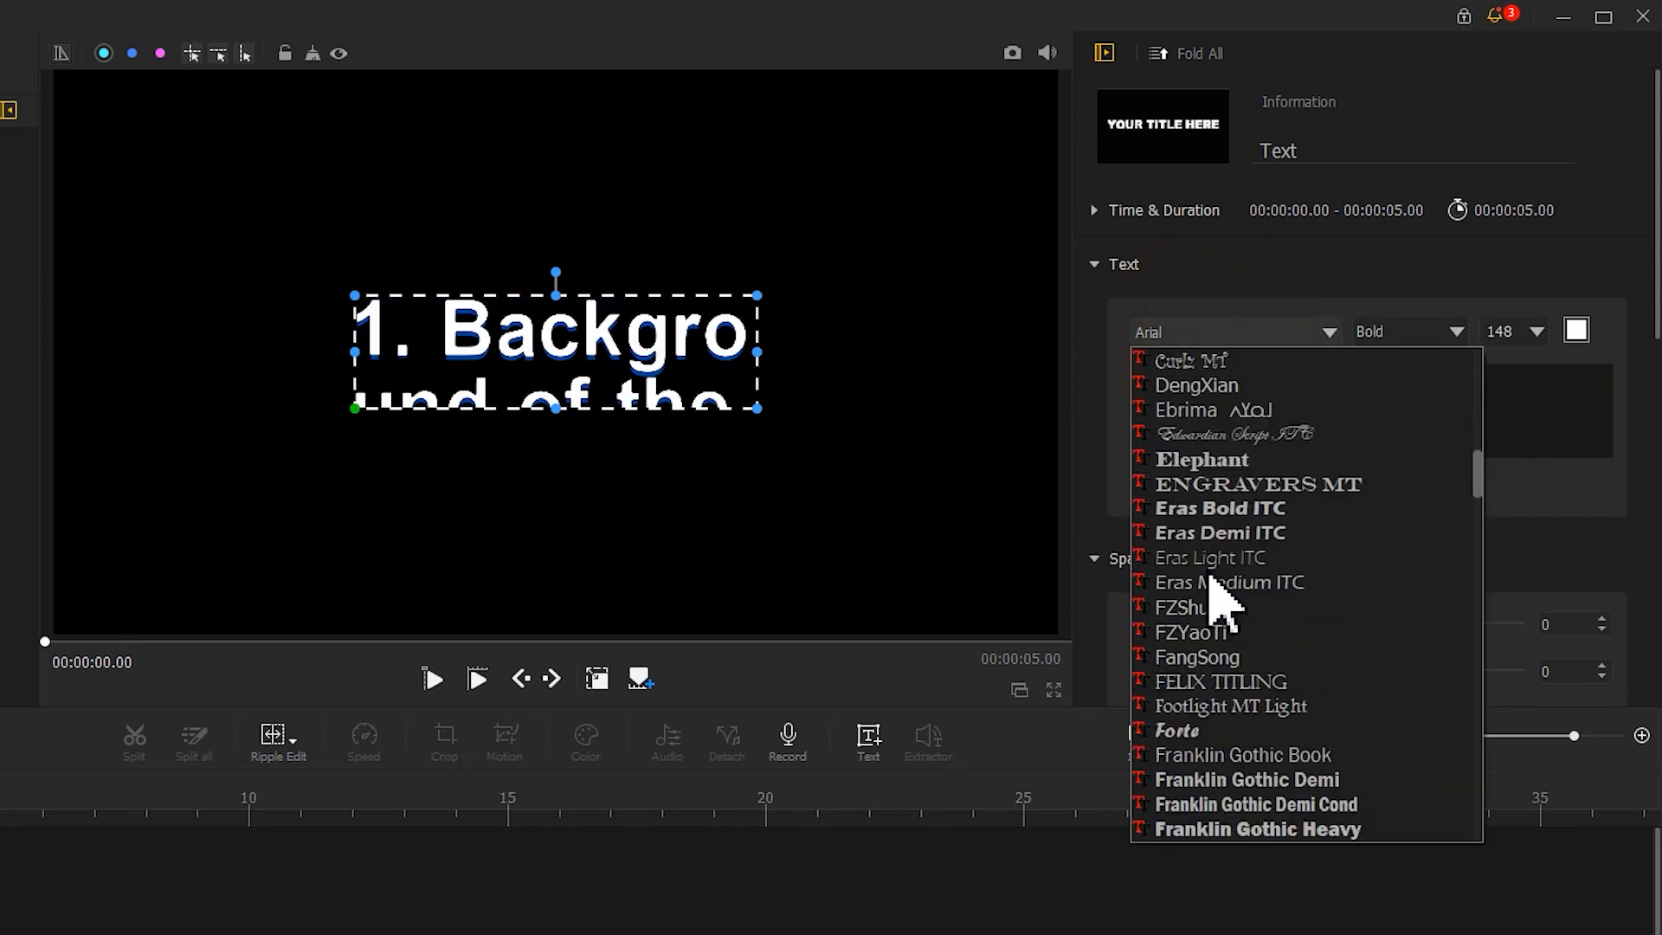
{"action": "left_click", "coordinate": [1303, 828]}
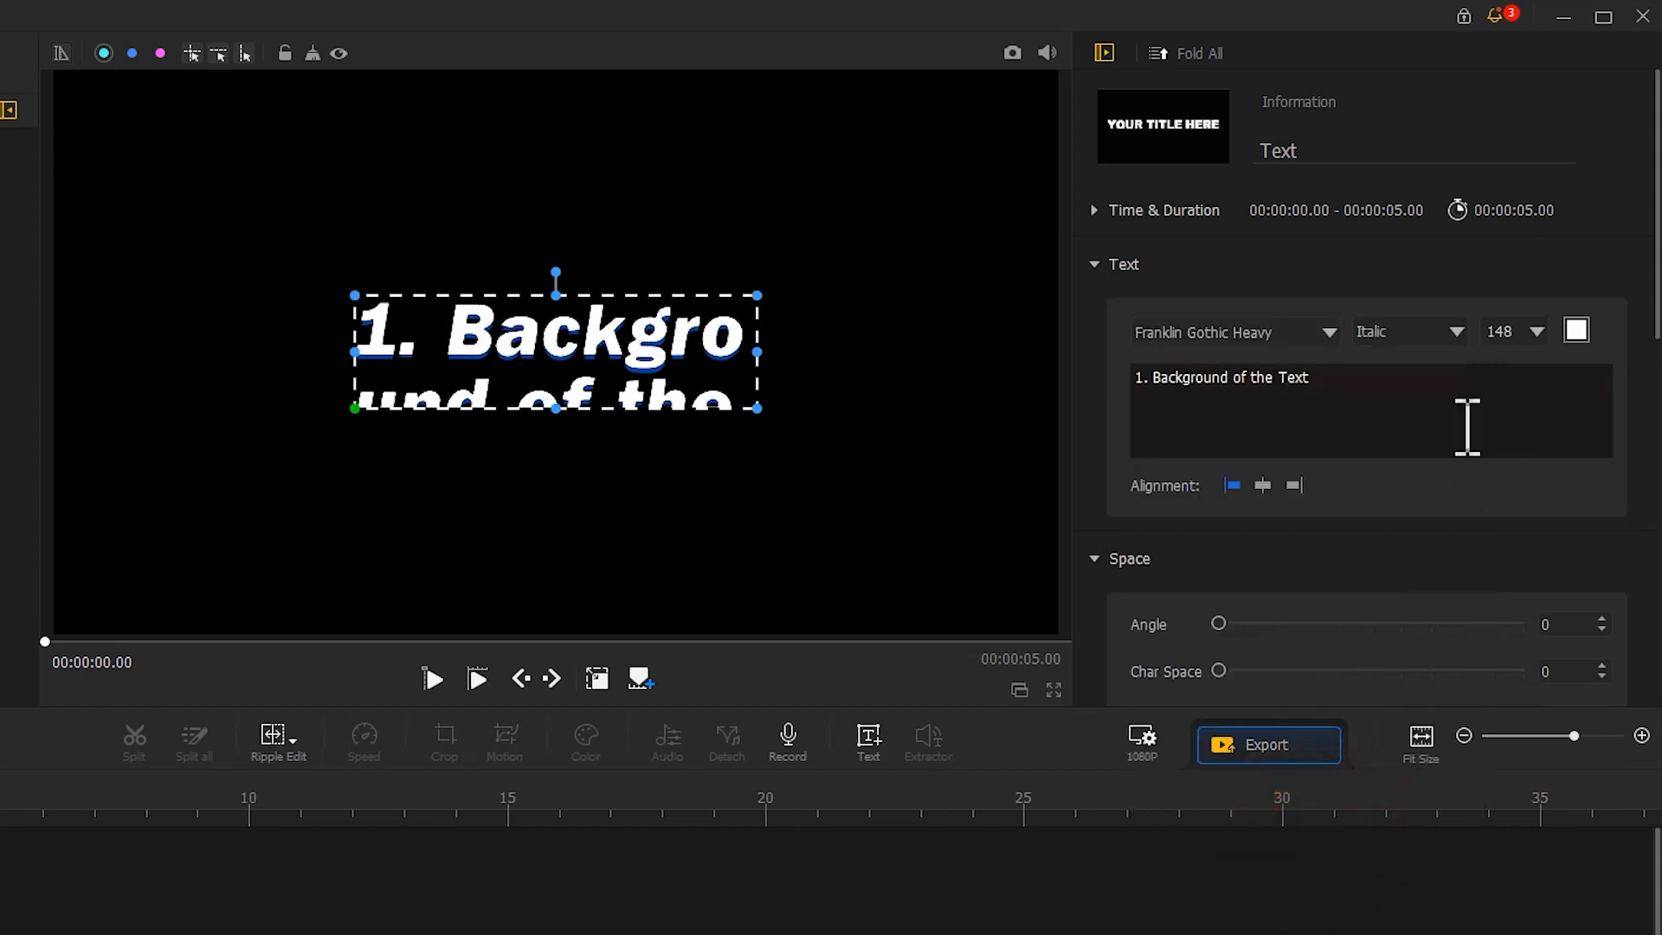
- Set the title's font size to 128 and widen its text box on both sides so the title fits on one line
{"action": "double_click", "coordinate": [1522, 335]}
{"action": "type", "text": "128"}
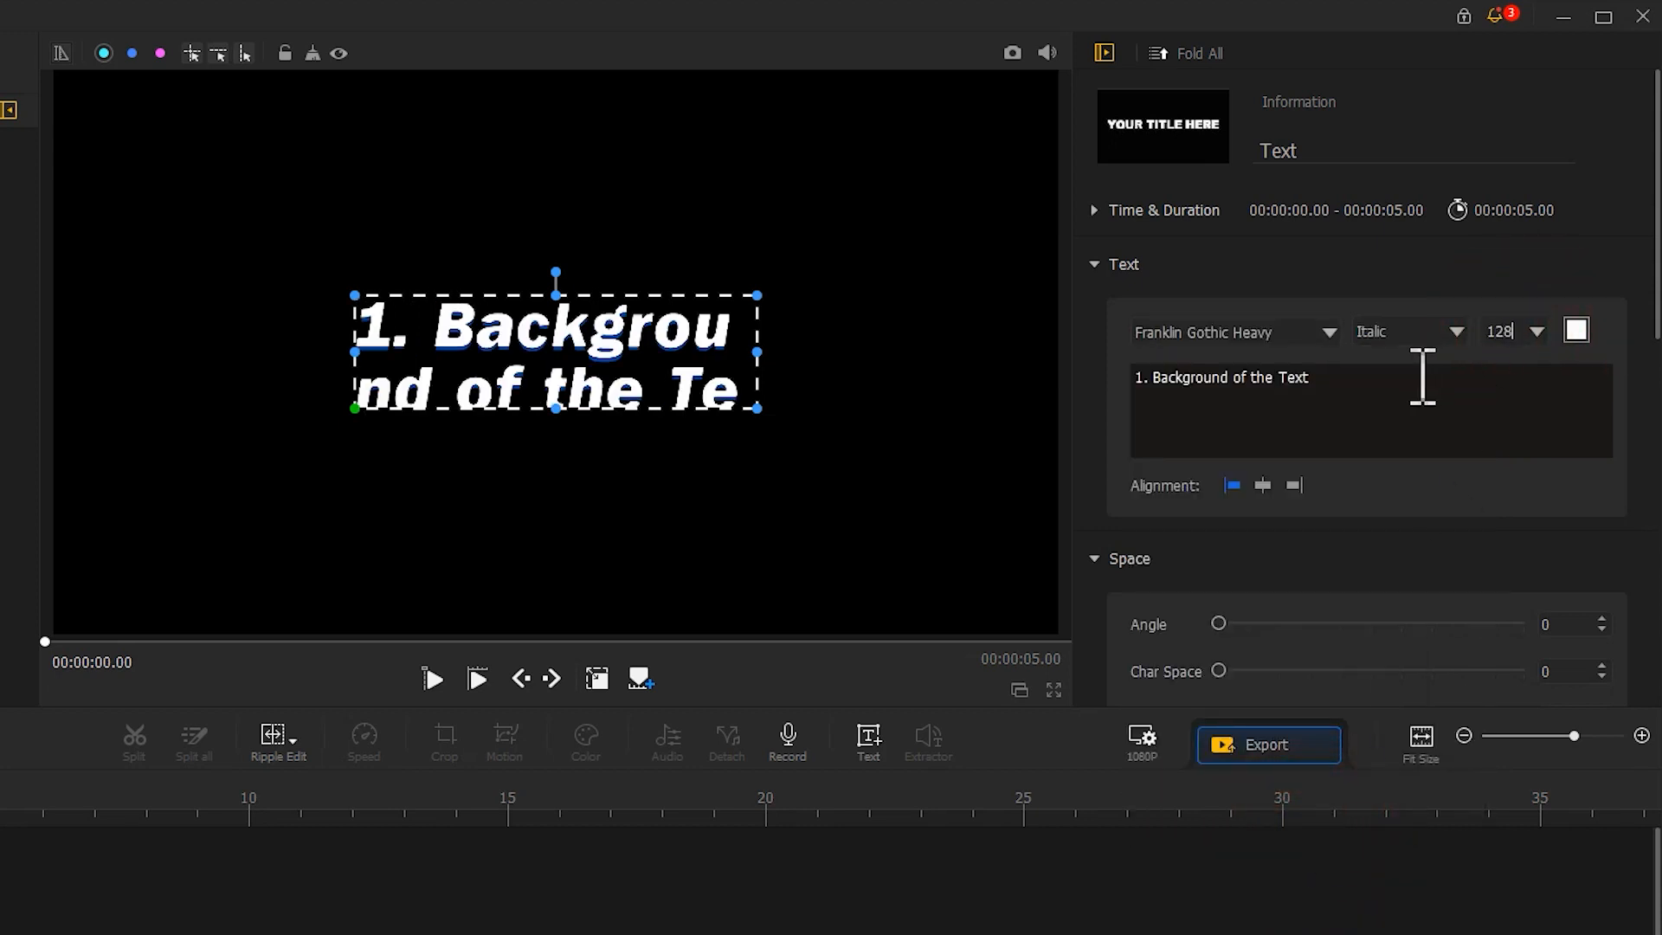
{"action": "left_click_drag", "start_coordinate": [357, 352], "coordinate": [140, 353]}
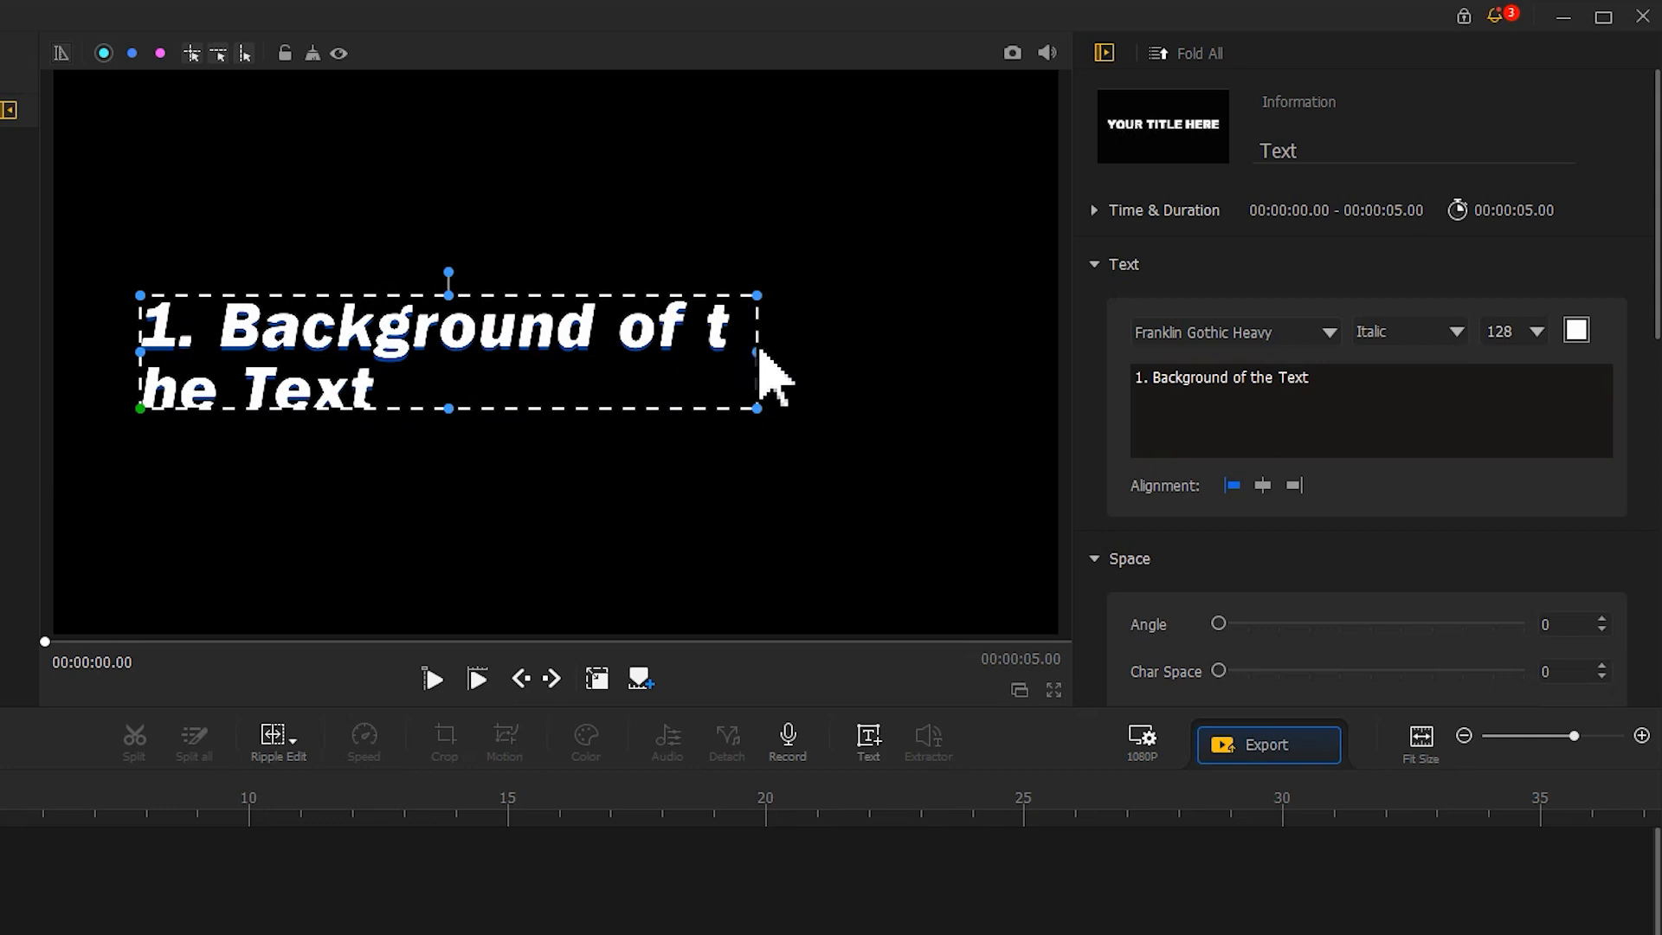
{"action": "left_click_drag", "start_coordinate": [758, 353], "coordinate": [1006, 352]}
- Set the title's border size to 1.00 and its text shadow offset to 0
{"action": "left_click_drag", "start_coordinate": [1657, 166], "coordinate": [1657, 387]}
{"action": "left_click_drag", "start_coordinate": [1229, 387], "coordinate": [1266, 388]}
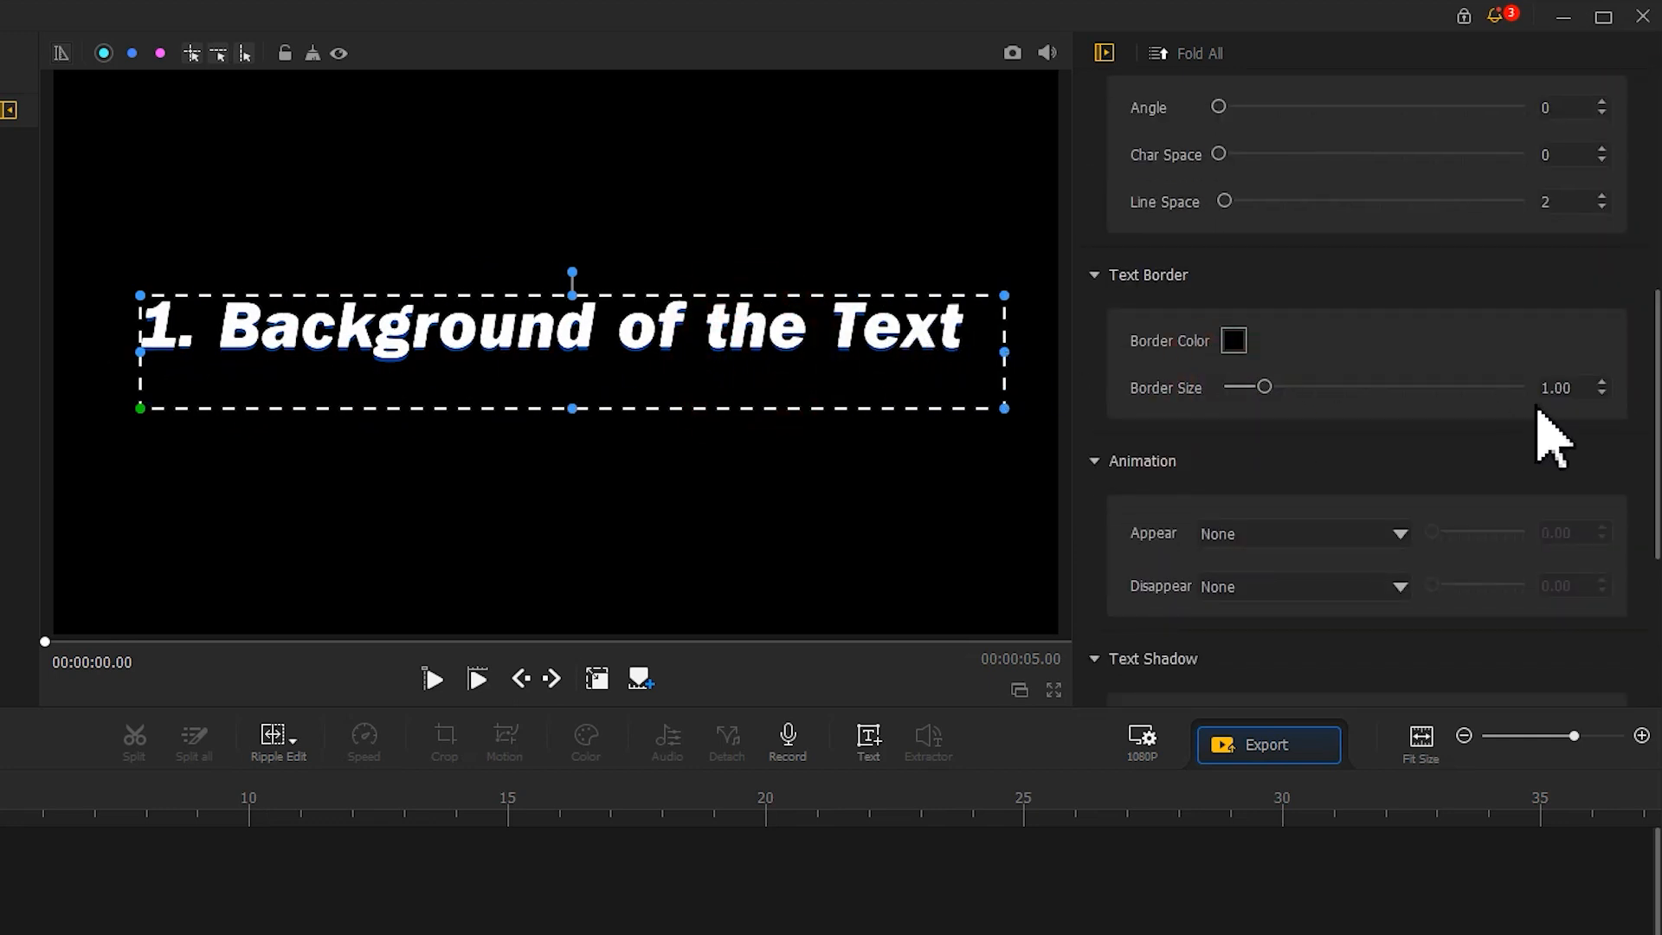
{"action": "left_click_drag", "start_coordinate": [1654, 372], "coordinate": [1650, 580]}
{"action": "left_click_drag", "start_coordinate": [1268, 424], "coordinate": [1126, 428]}
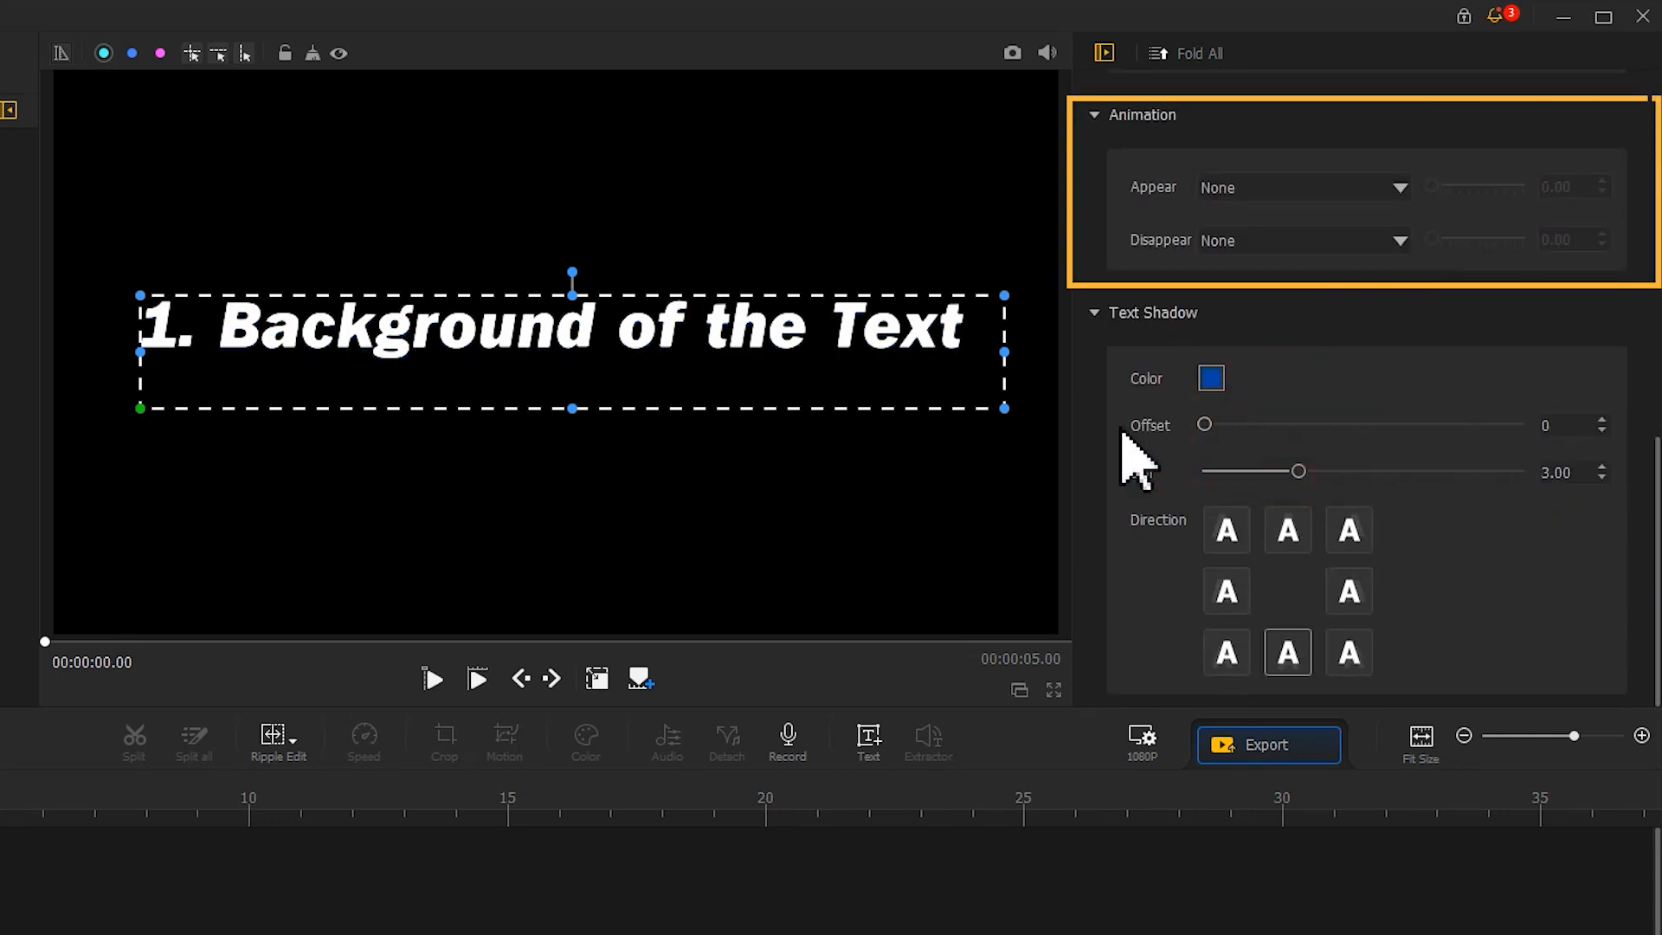
- Give the title a Wipe Right appear animation with a duration of 1.35
{"action": "left_click", "coordinate": [1254, 191]}
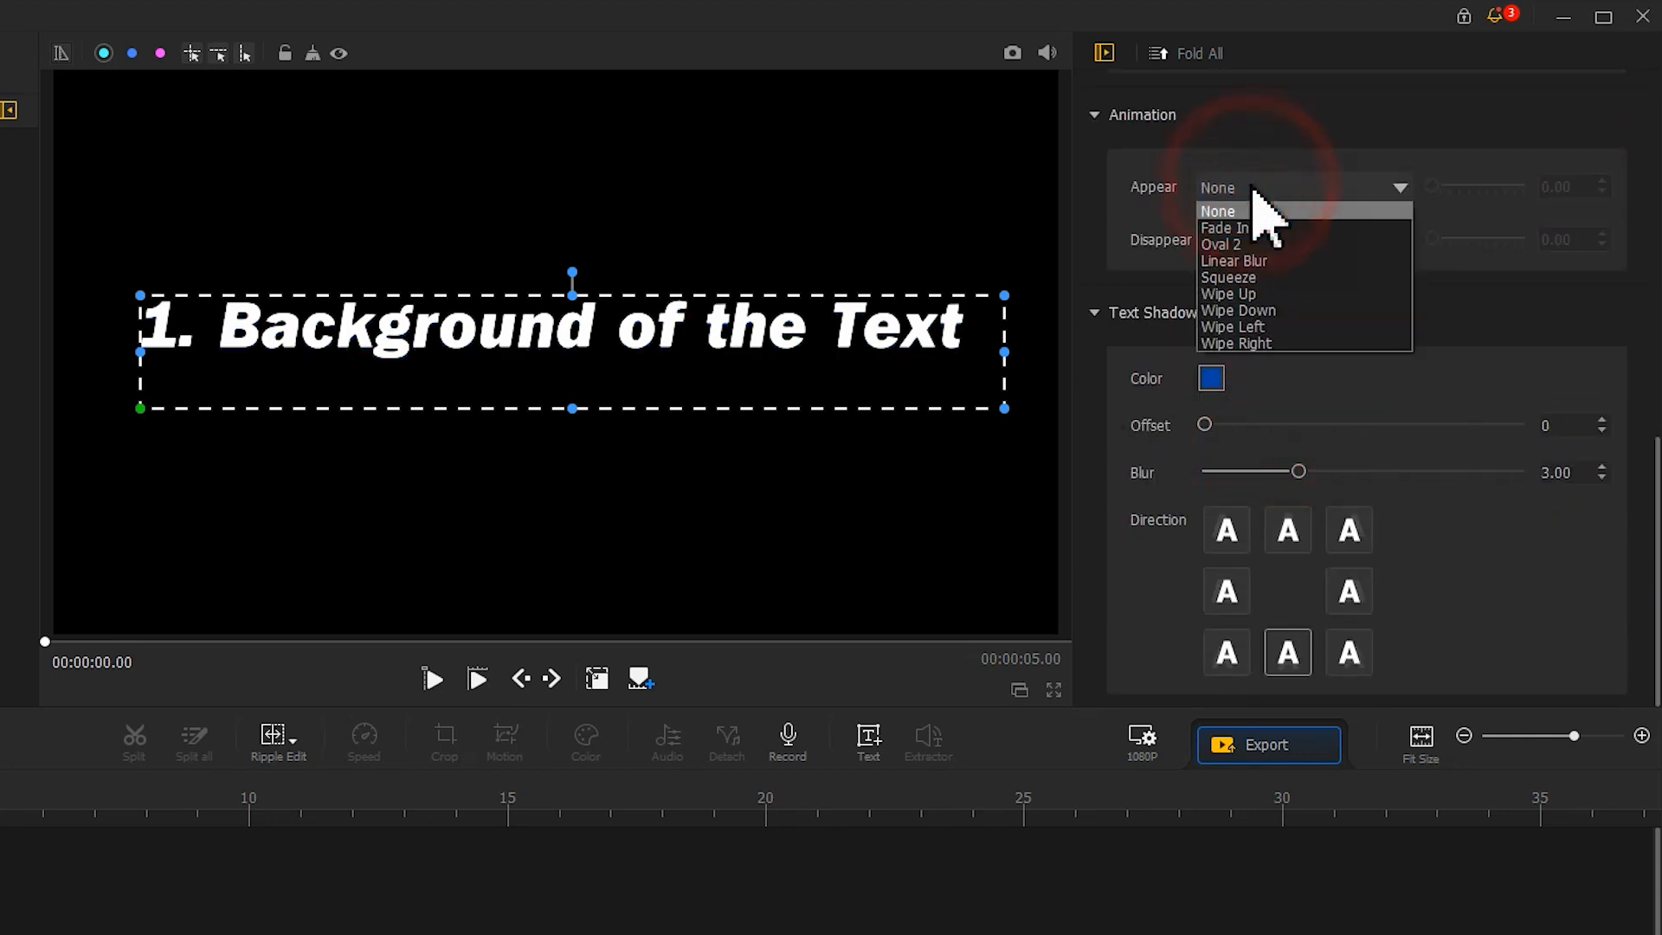
{"action": "left_click", "coordinate": [1277, 343]}
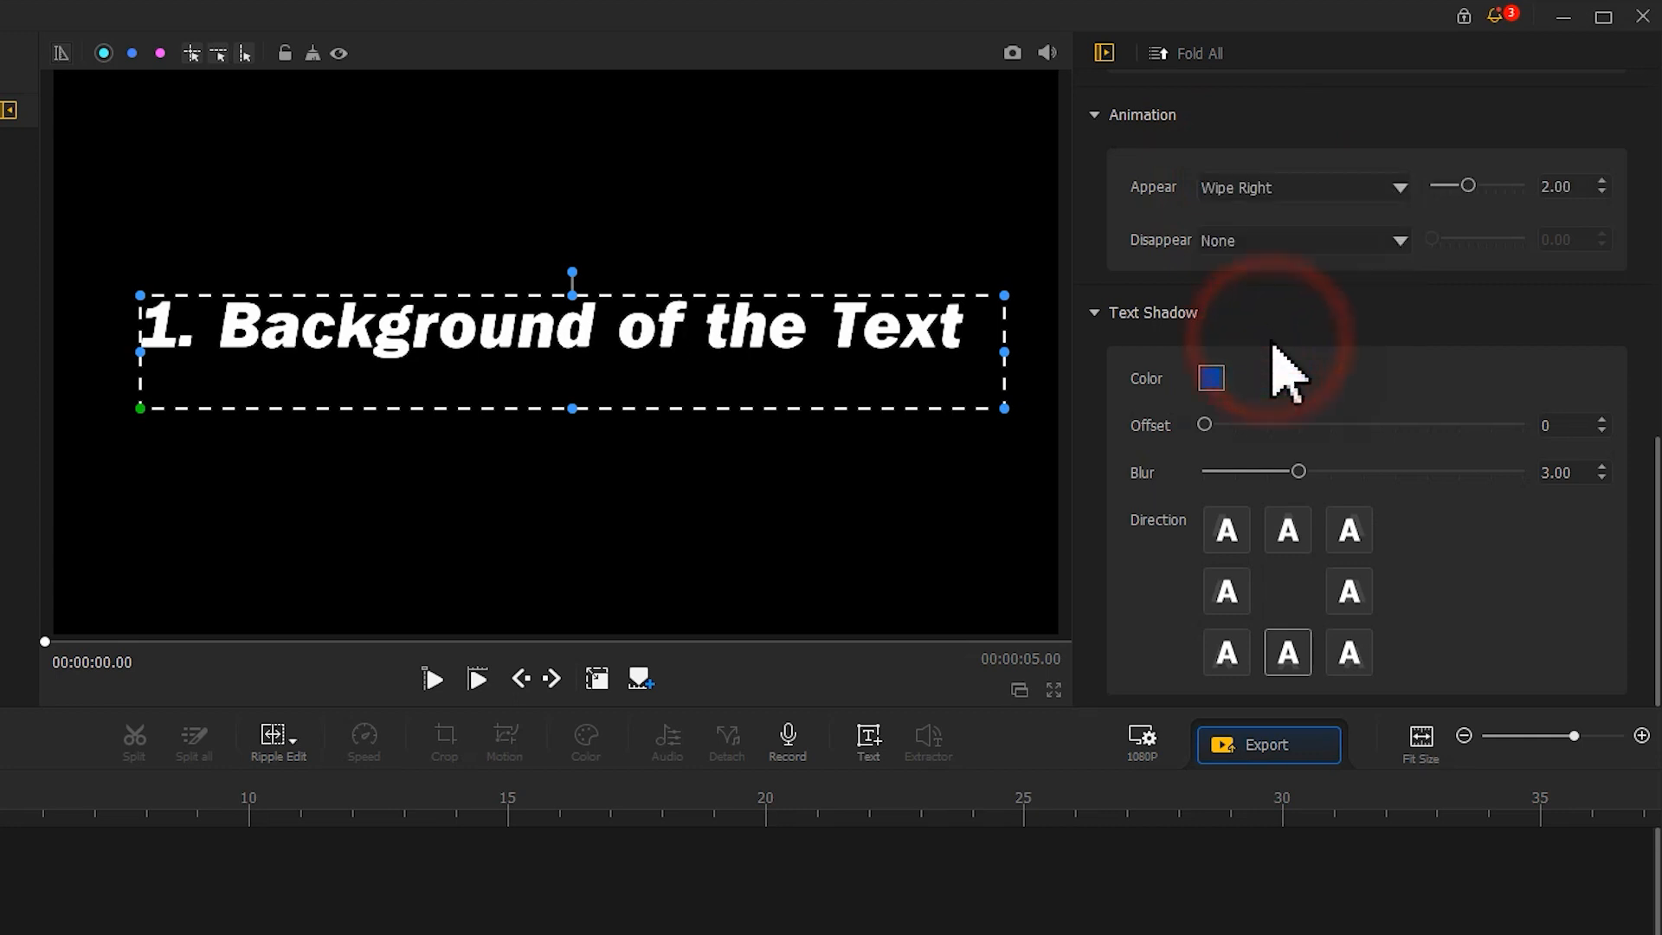
{"action": "left_click_drag", "start_coordinate": [1467, 185], "coordinate": [1457, 186]}
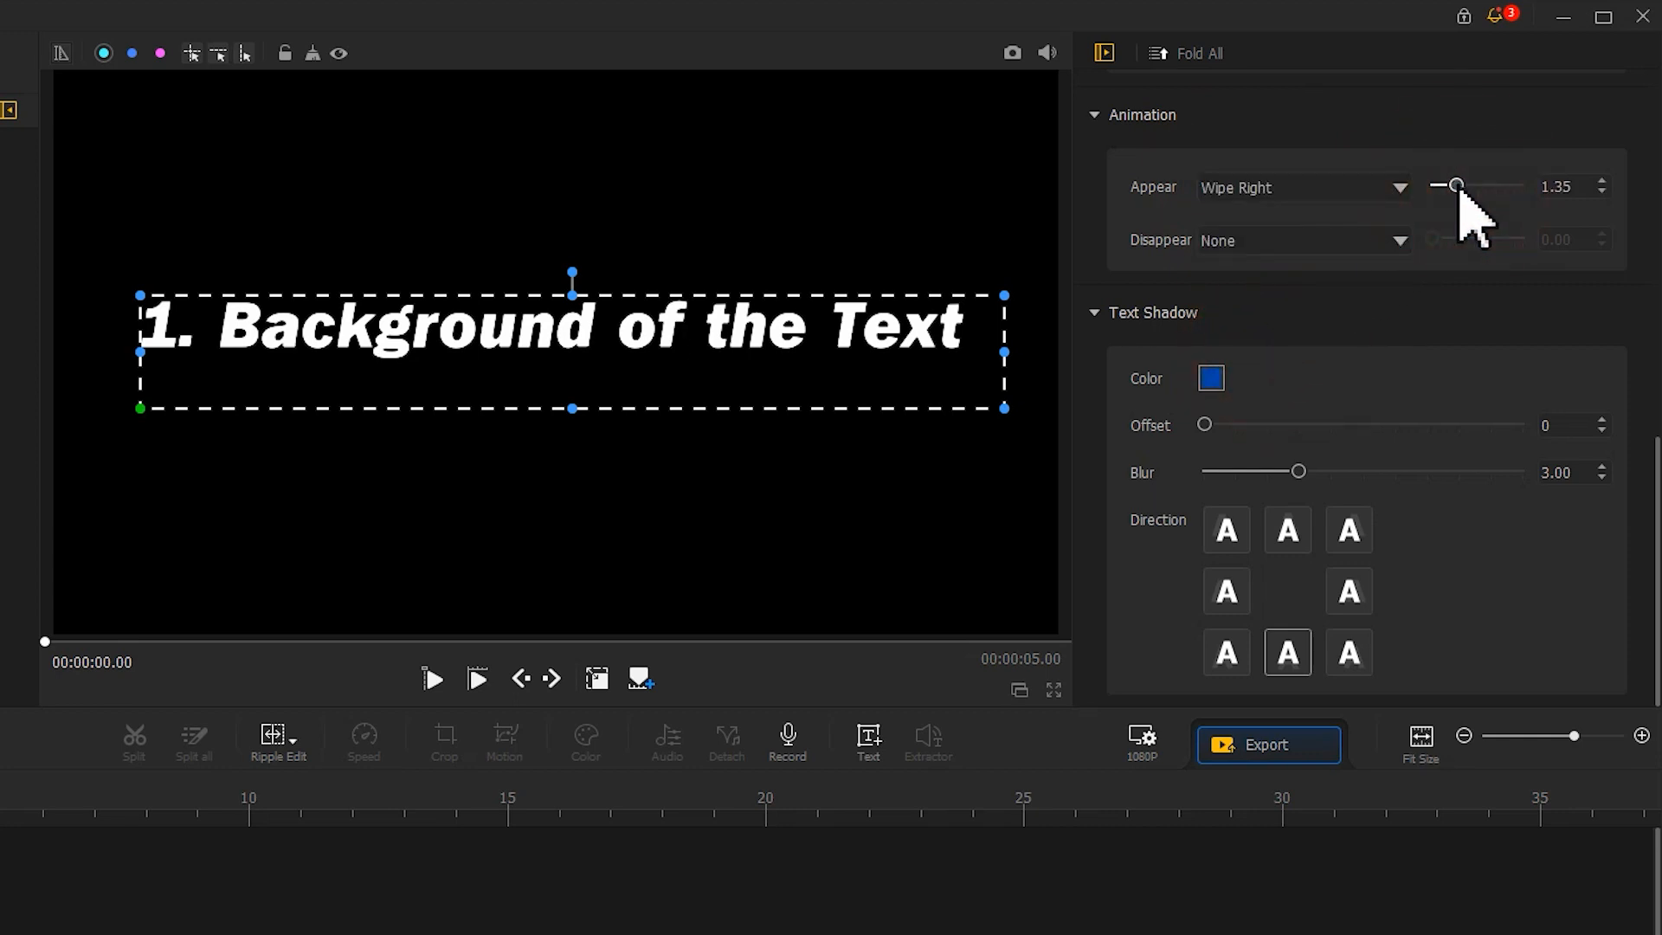
- Give the title a Fade Out disappear animation with a duration of 0.90, hide its editing frame and preview the title
{"action": "left_click", "coordinate": [1383, 244]}
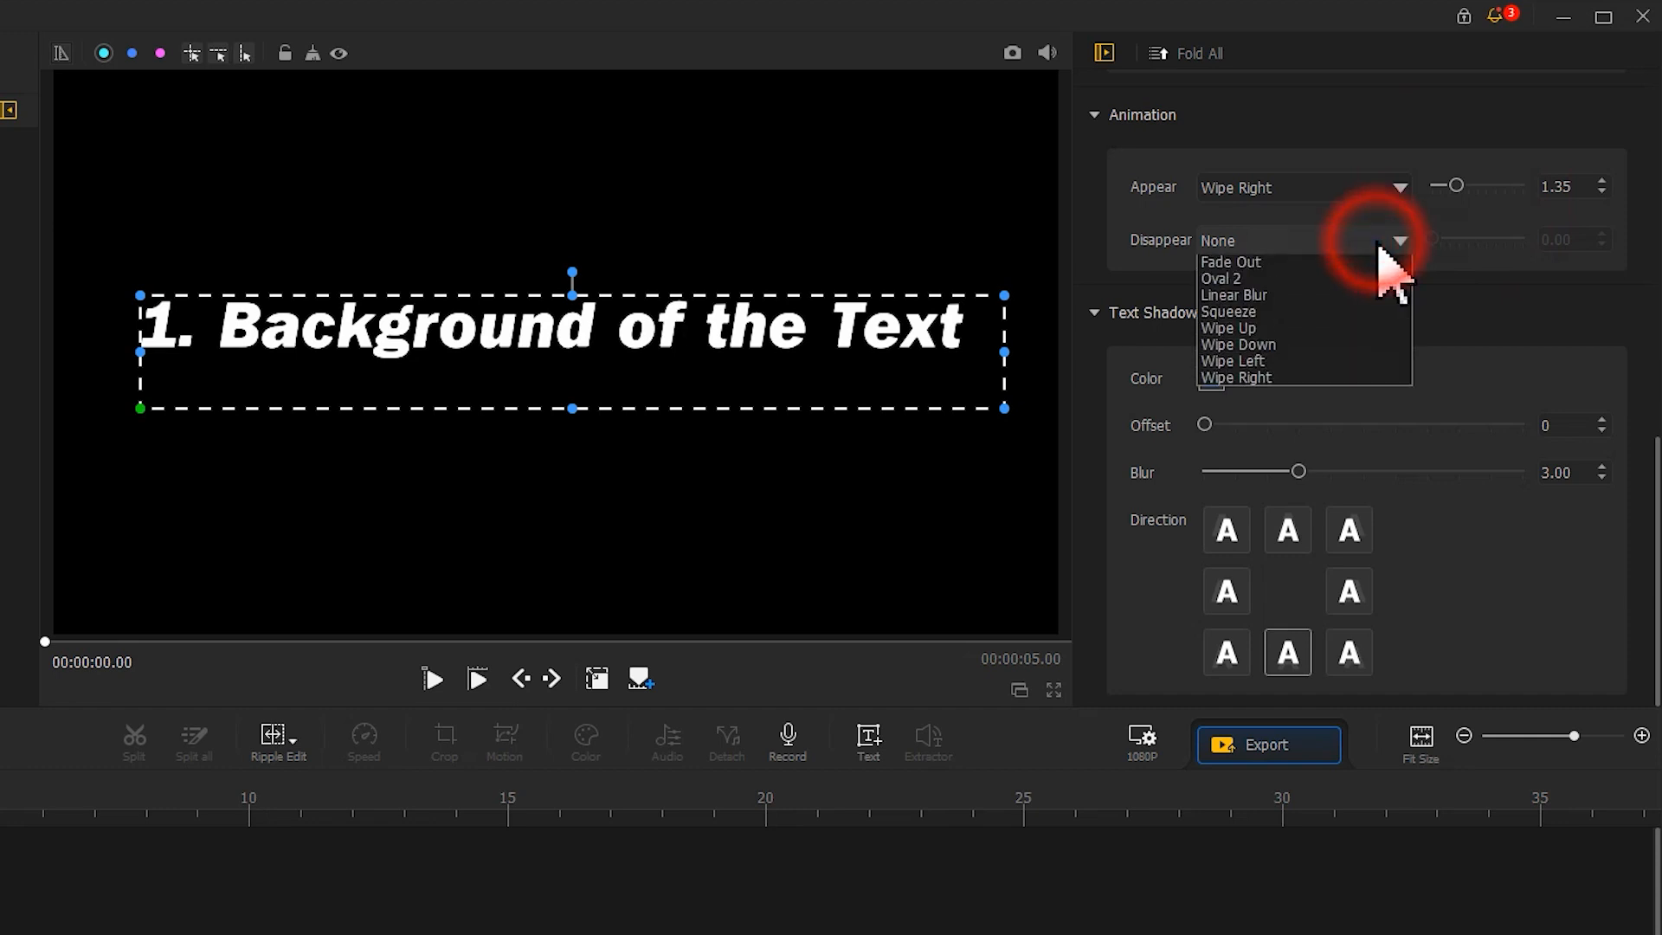
{"action": "left_click", "coordinate": [1368, 281]}
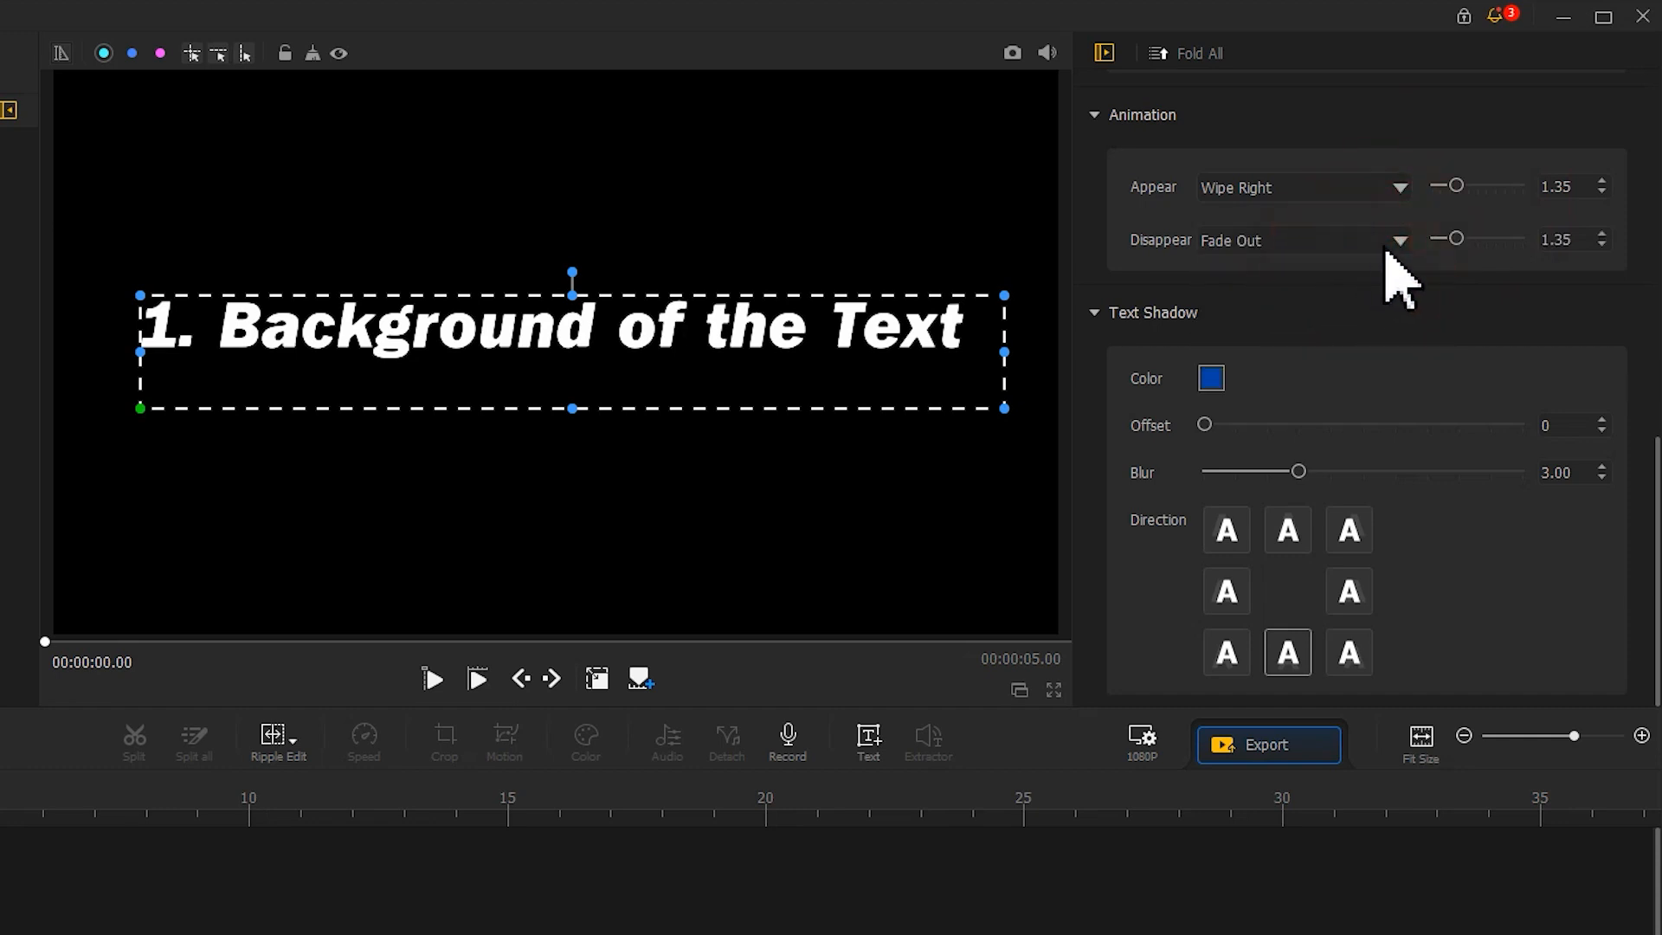
{"action": "left_click_drag", "start_coordinate": [1466, 240], "coordinate": [1450, 240]}
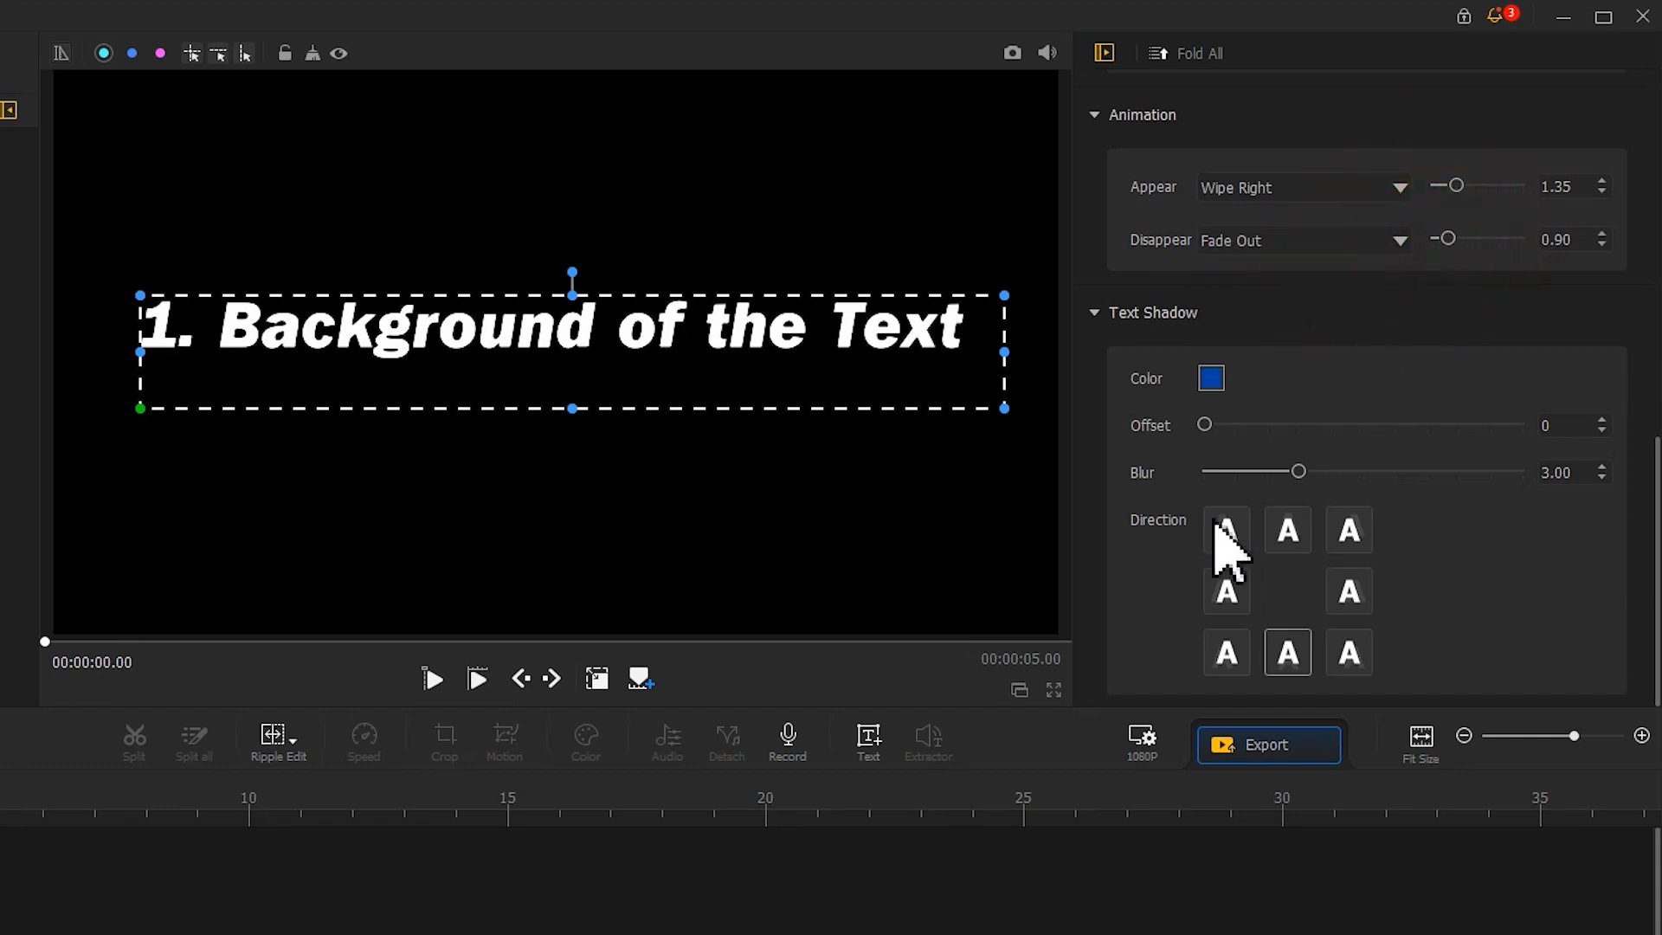
{"action": "left_click", "coordinate": [599, 678]}
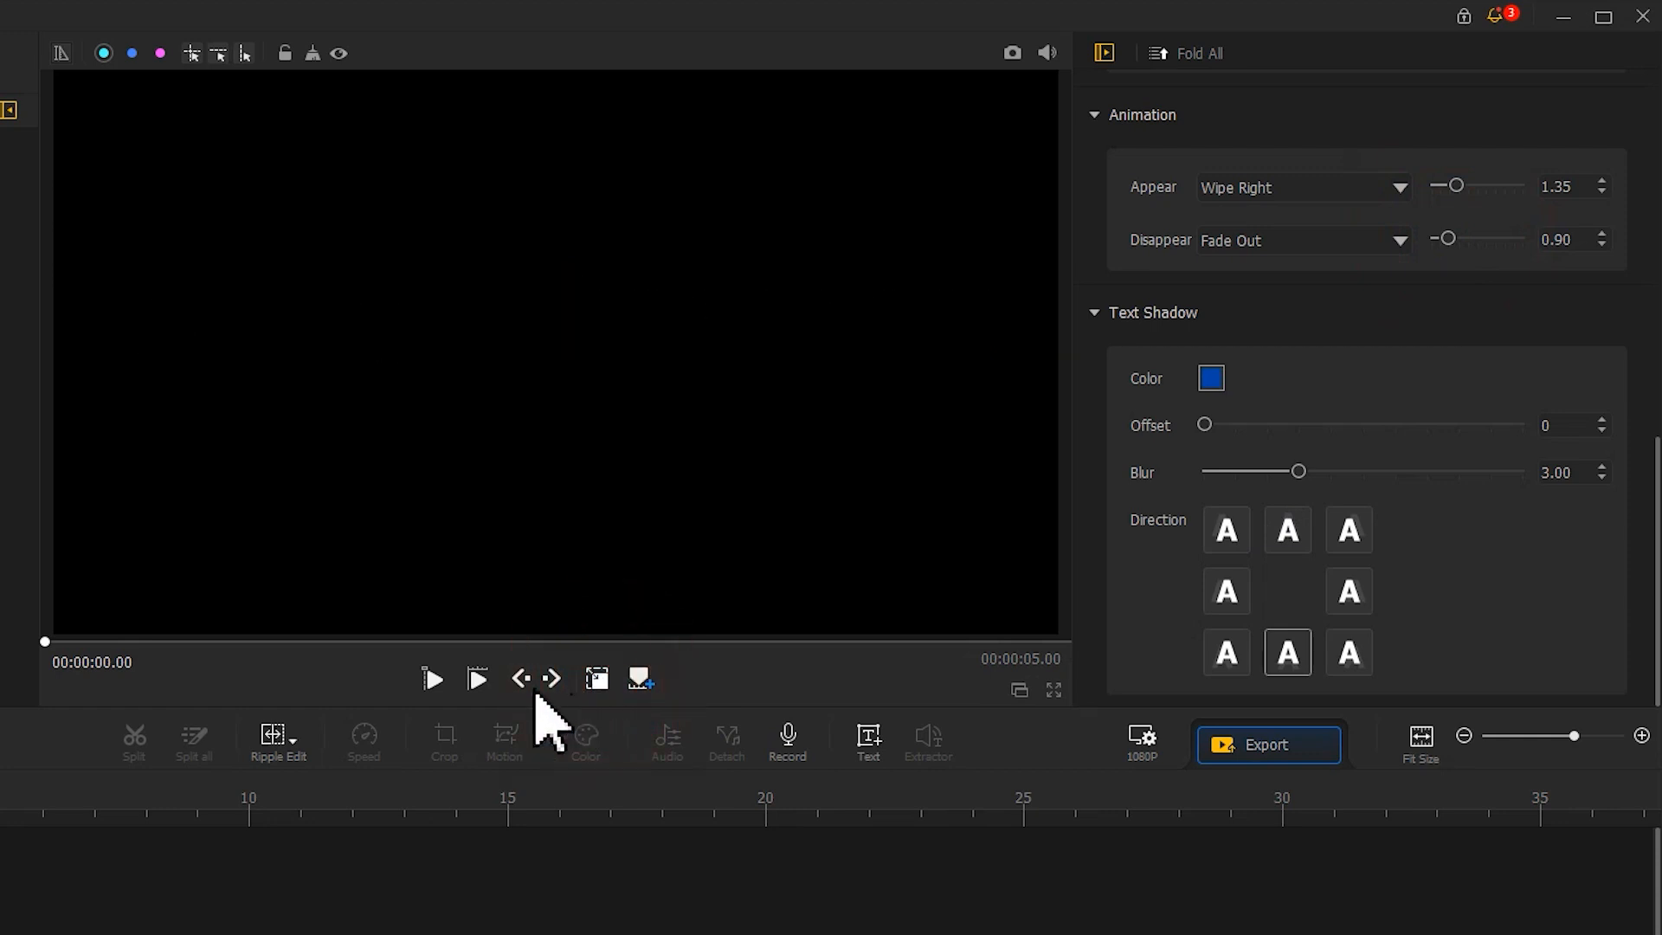
{"action": "left_click", "coordinate": [434, 681]}
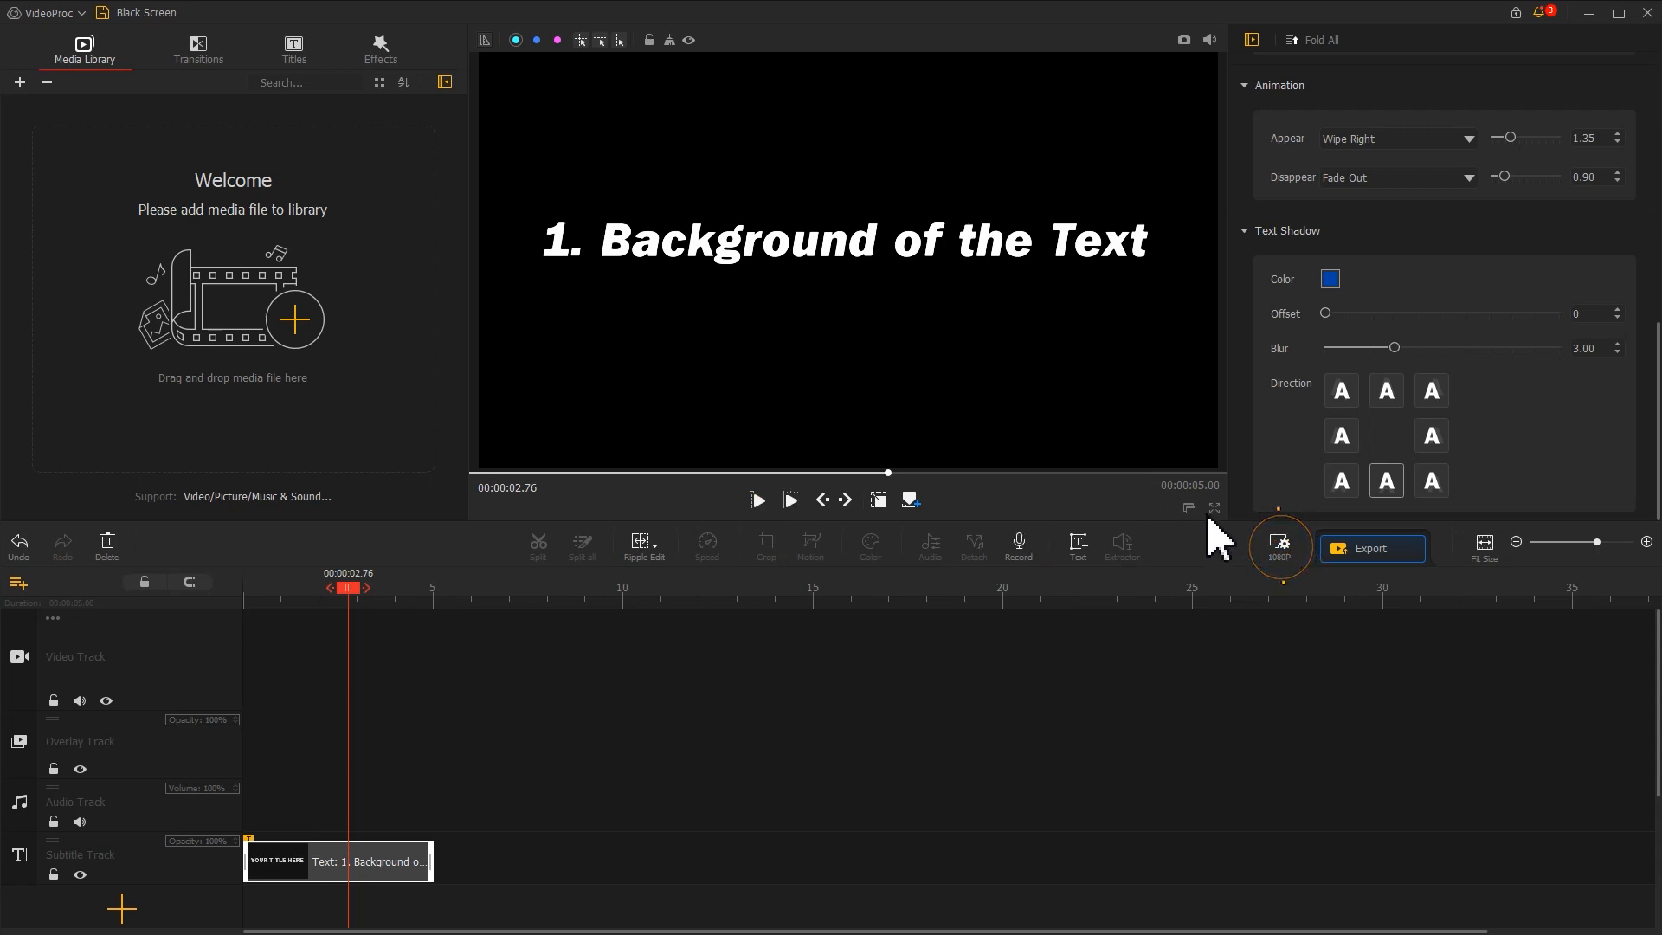
- Set the project background to a custom light purple (#a488c8) at 1920 x 1080
{"action": "left_click", "coordinate": [1279, 555]}
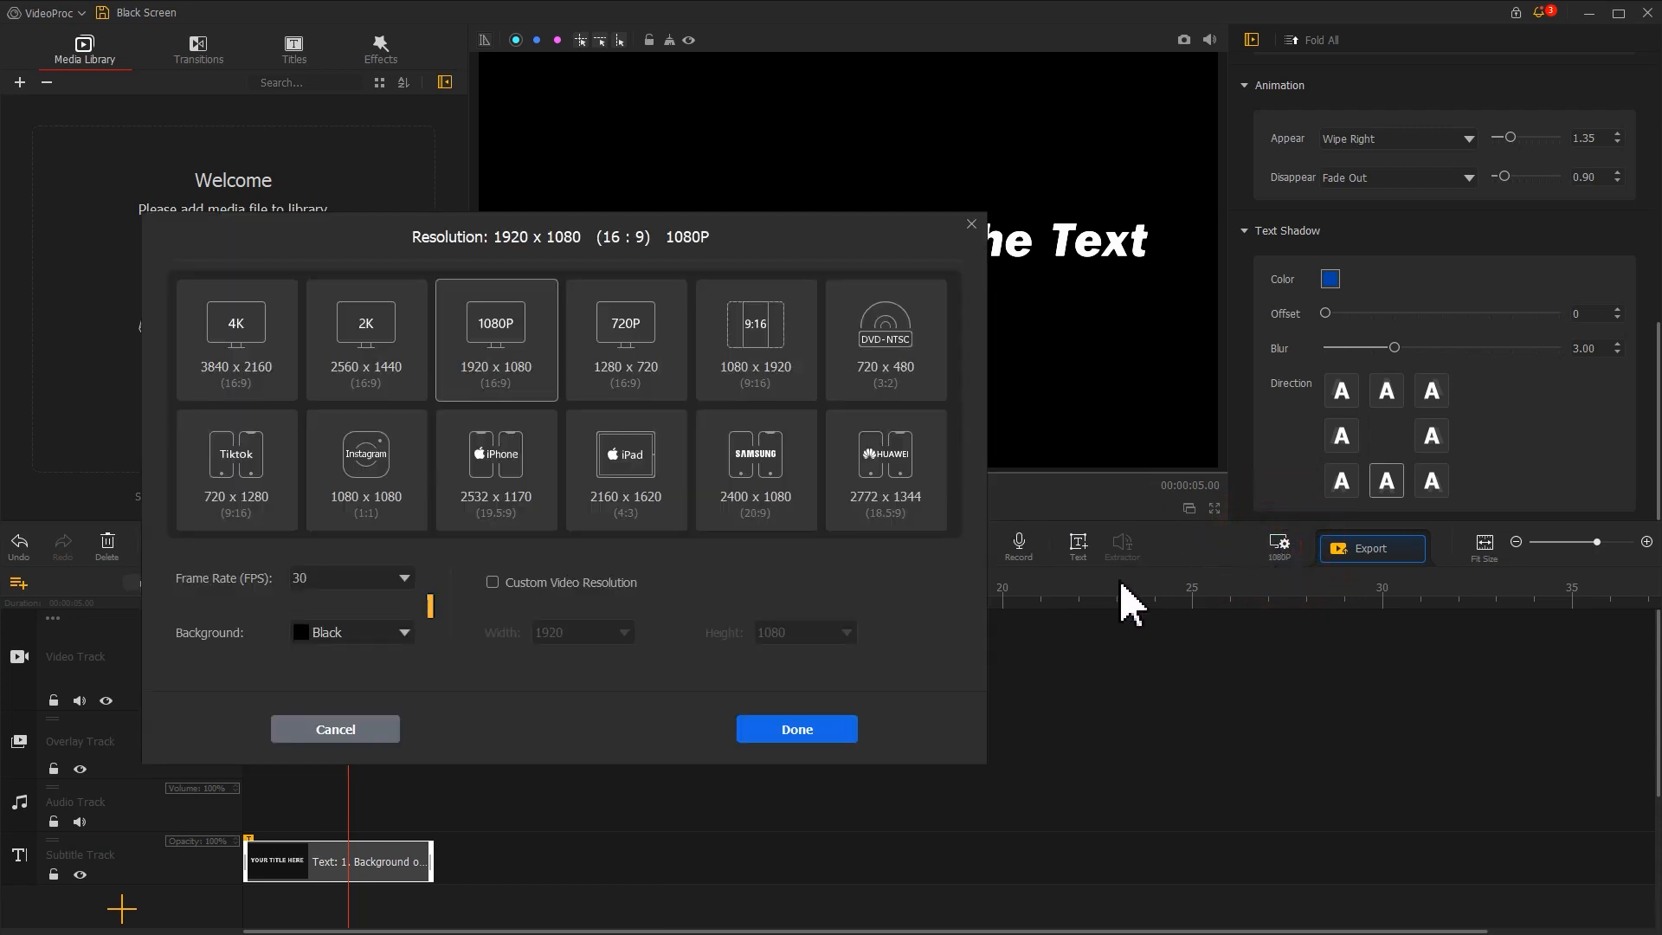
{"action": "left_click", "coordinate": [404, 639]}
{"action": "left_click", "coordinate": [370, 657]}
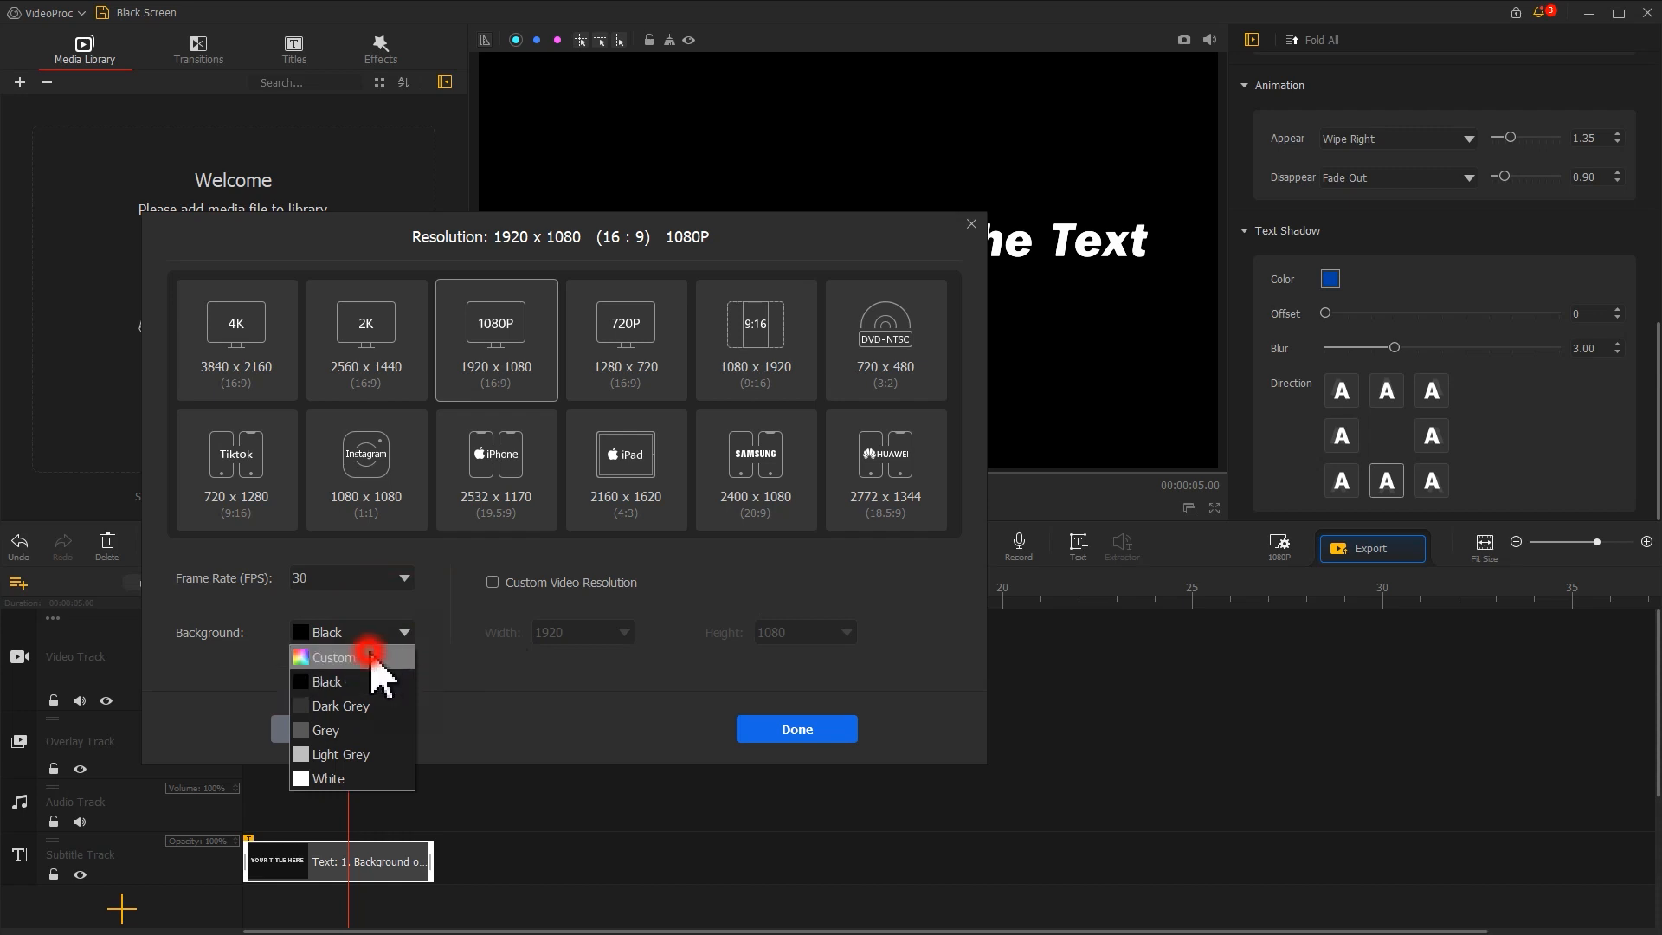
{"action": "left_click", "coordinate": [625, 408]}
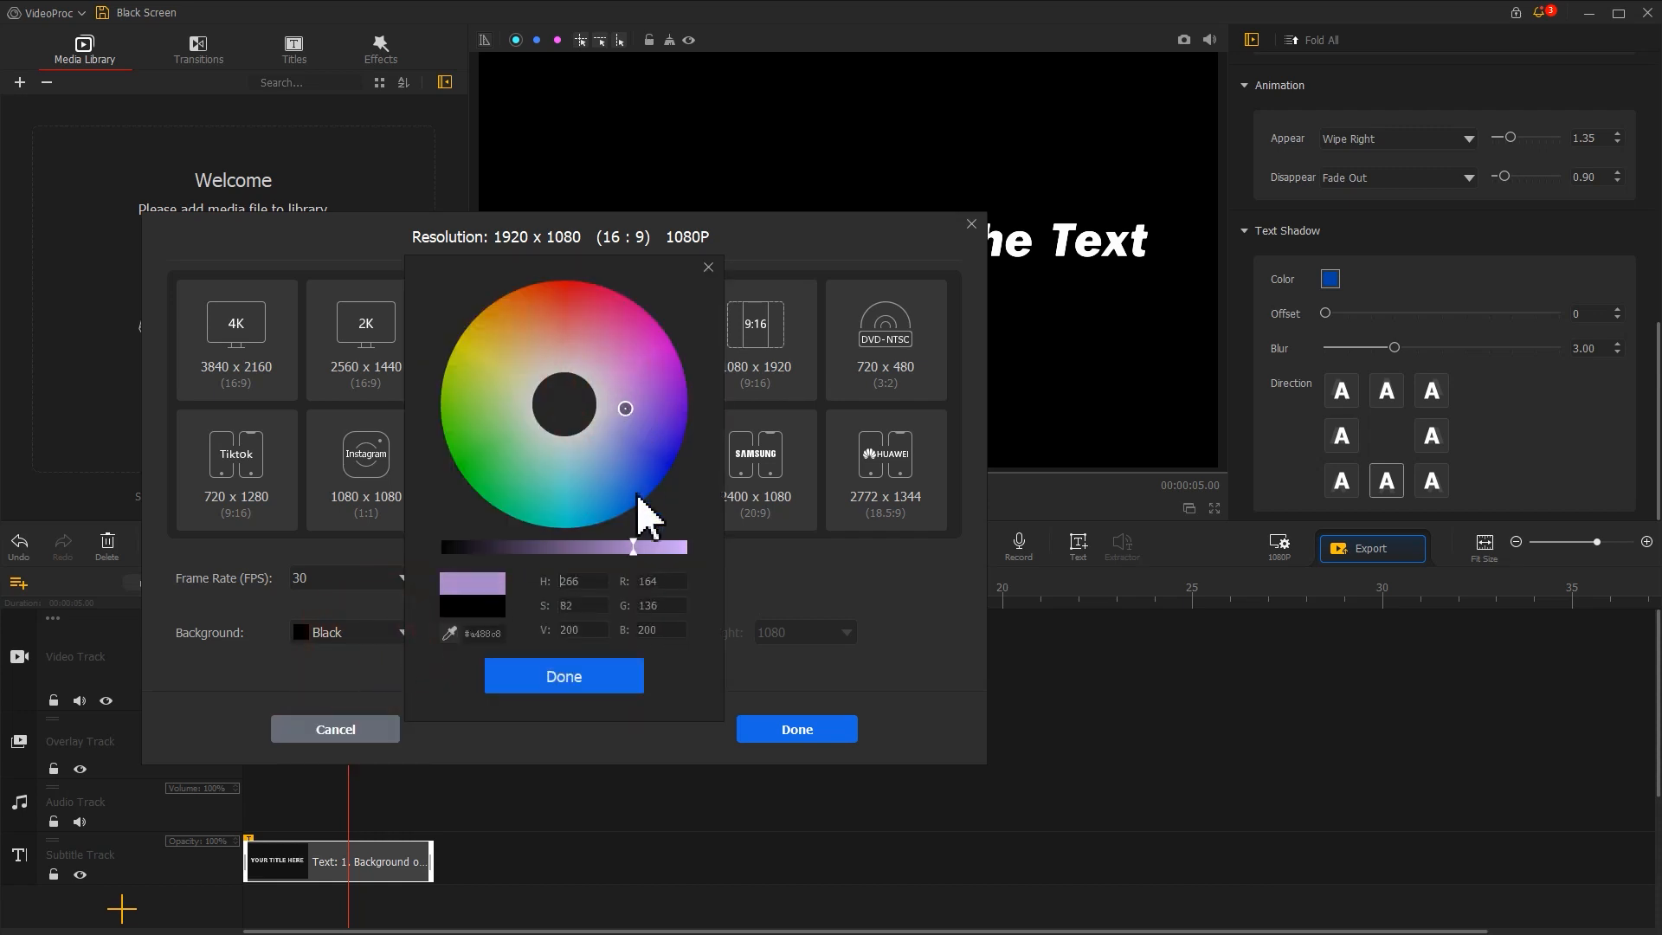
{"action": "left_click", "coordinate": [612, 684]}
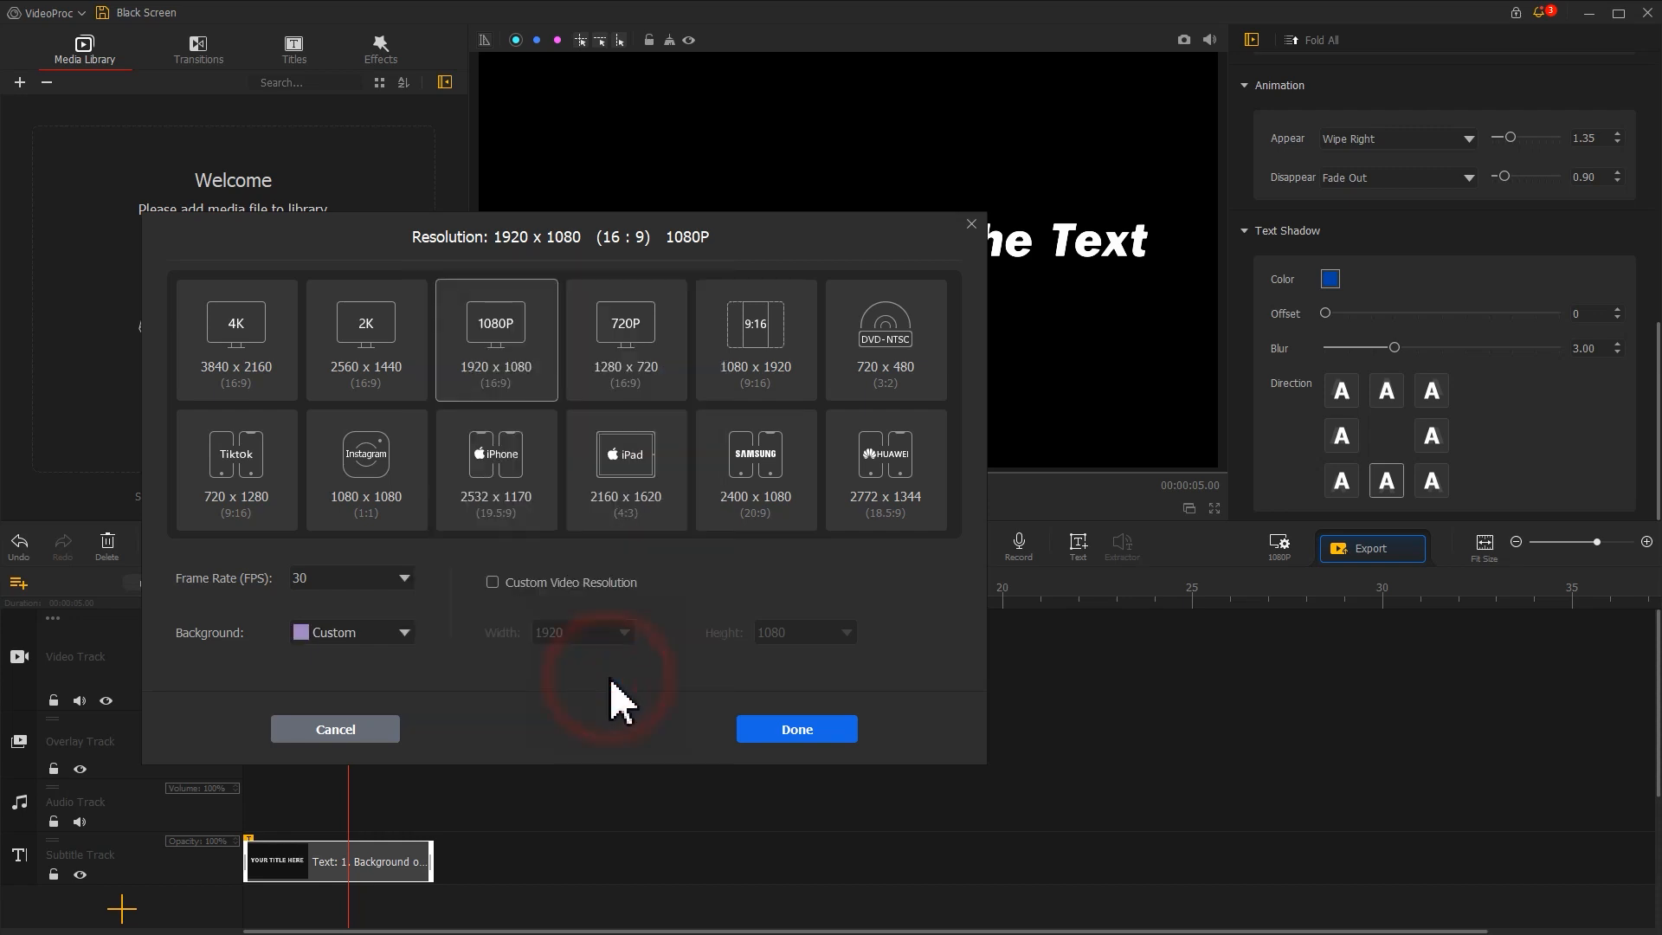
{"action": "left_click", "coordinate": [775, 731]}
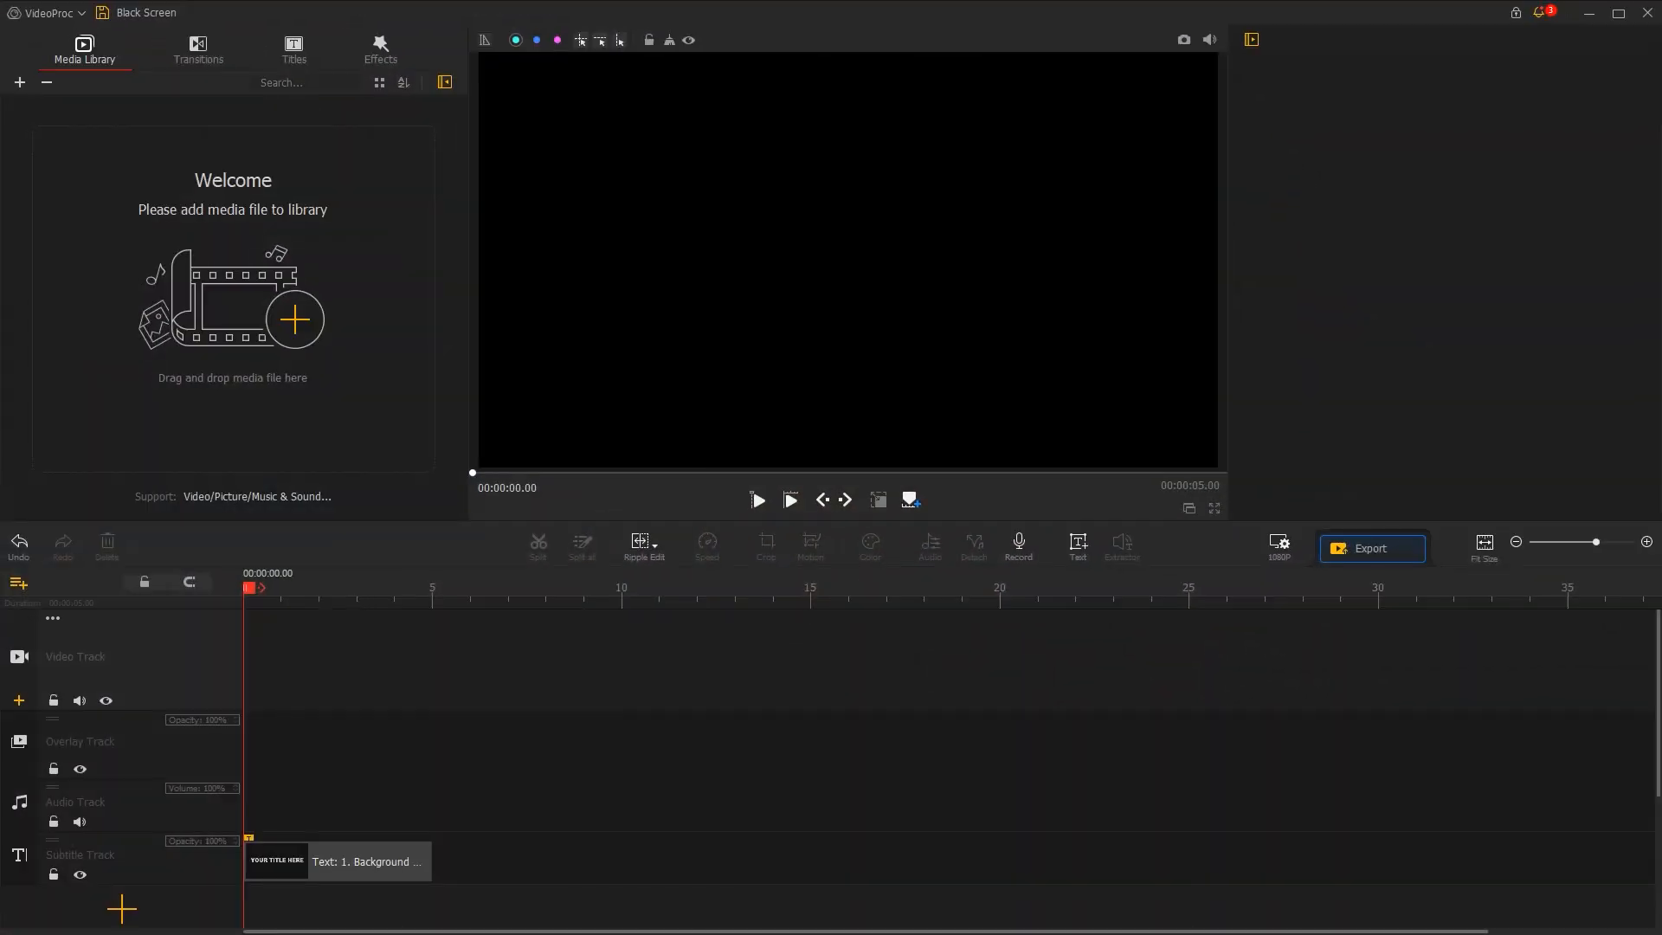
- Import Video 1 and the black solid color picture, and place the picture followed by the video on the Video Track
{"action": "left_click_drag", "start_coordinate": [0, 356], "coordinate": [167, 334]}
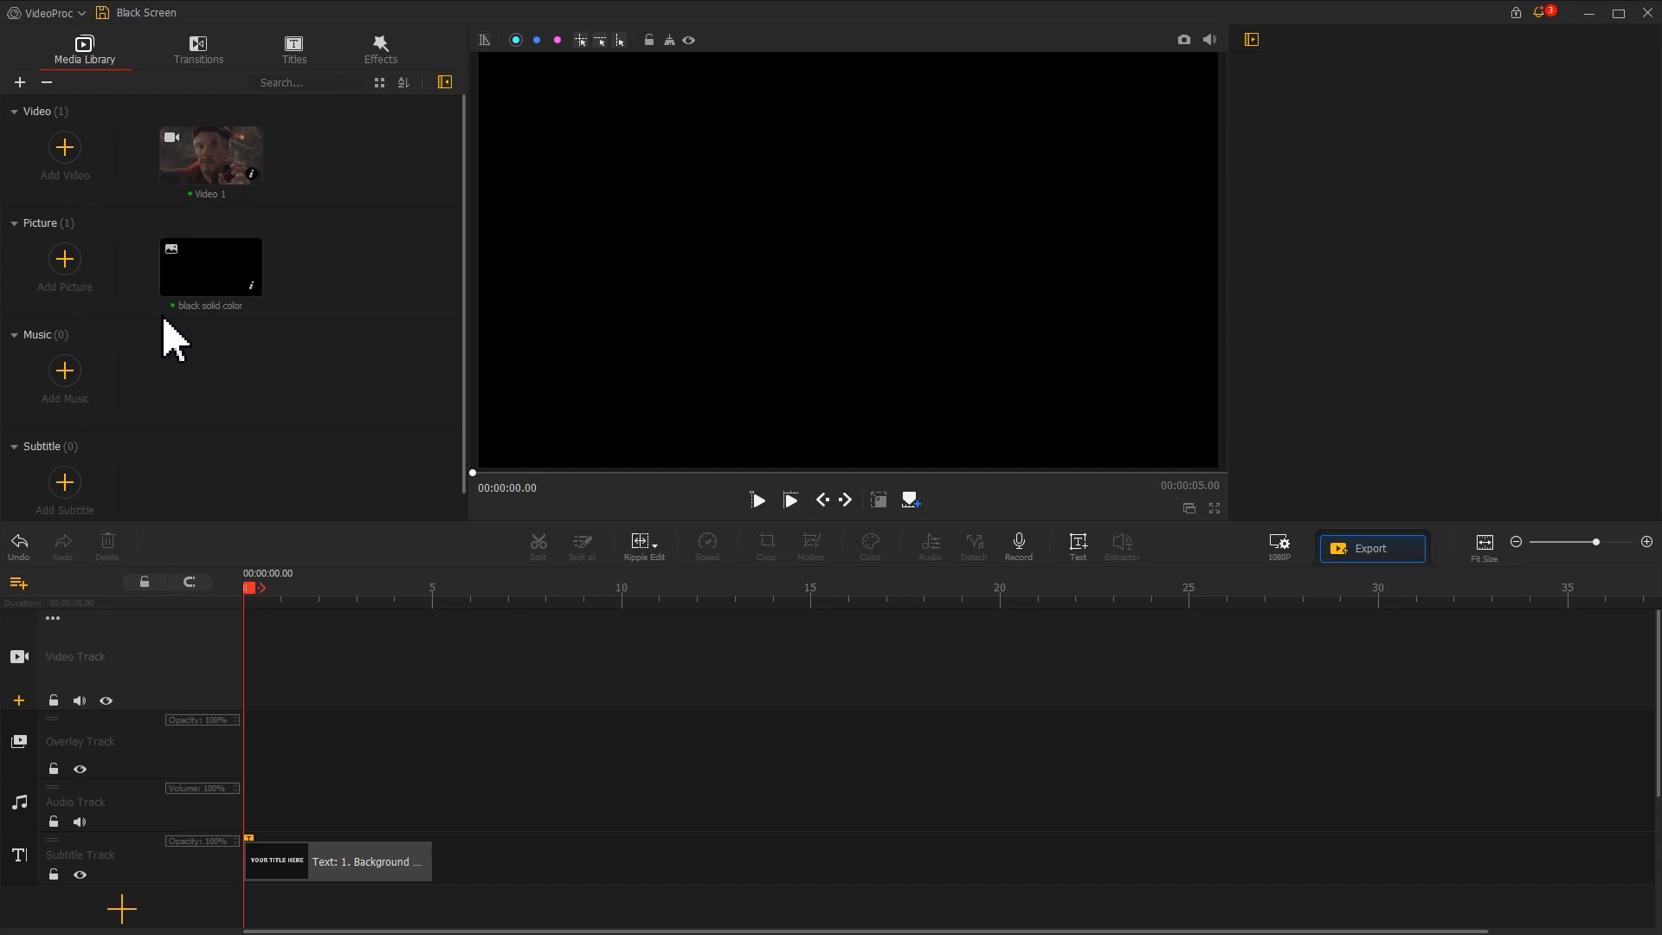
{"action": "left_click_drag", "start_coordinate": [184, 284], "coordinate": [505, 653]}
{"action": "left_click_drag", "start_coordinate": [211, 154], "coordinate": [623, 623]}
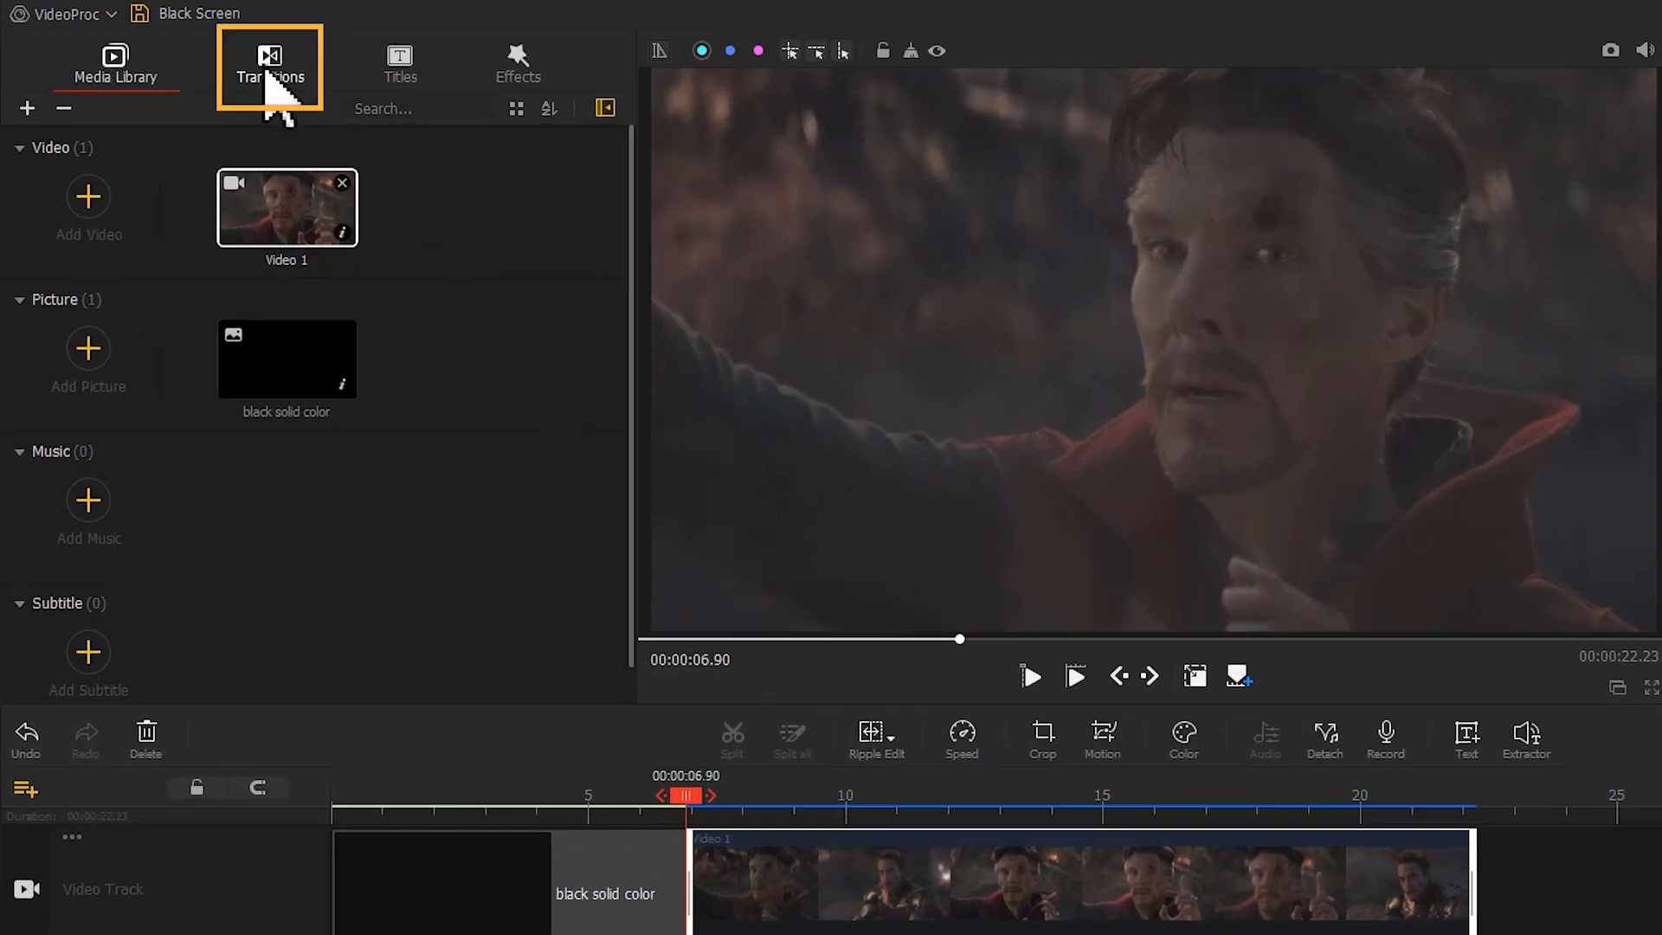
- Add a Wipe Up transition between the black picture and Video 1, shorten it to 1.80 seconds and preview it
{"action": "left_click", "coordinate": [270, 76]}
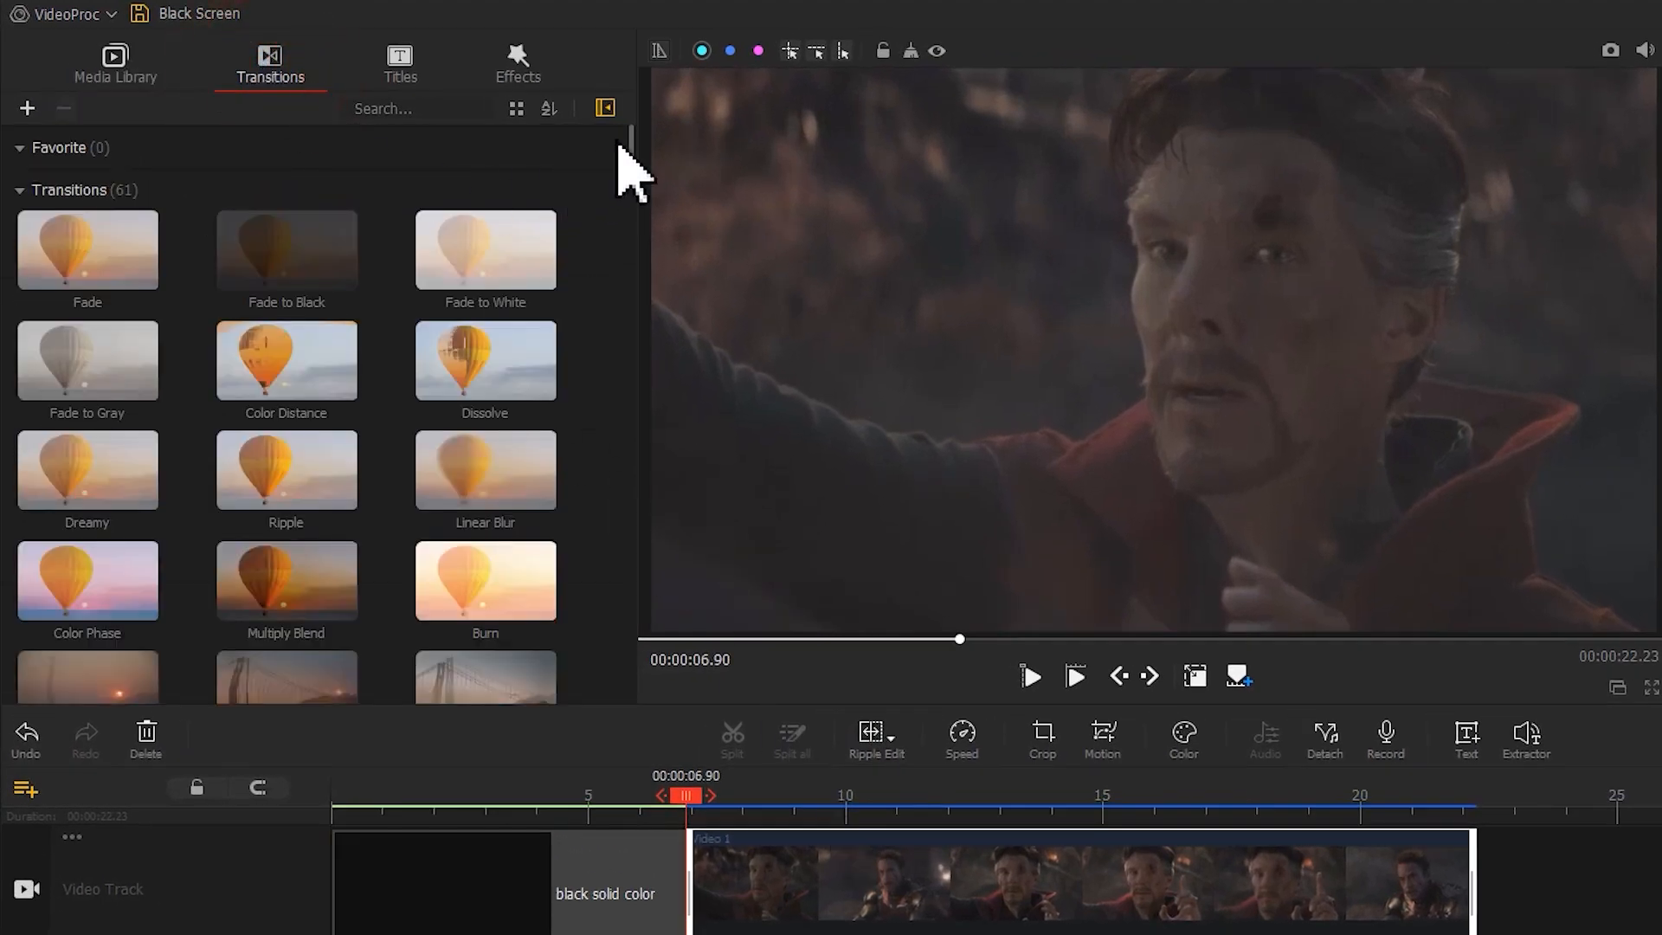
{"action": "left_click_drag", "start_coordinate": [631, 142], "coordinate": [633, 303]}
{"action": "left_click_drag", "start_coordinate": [483, 373], "coordinate": [660, 912]}
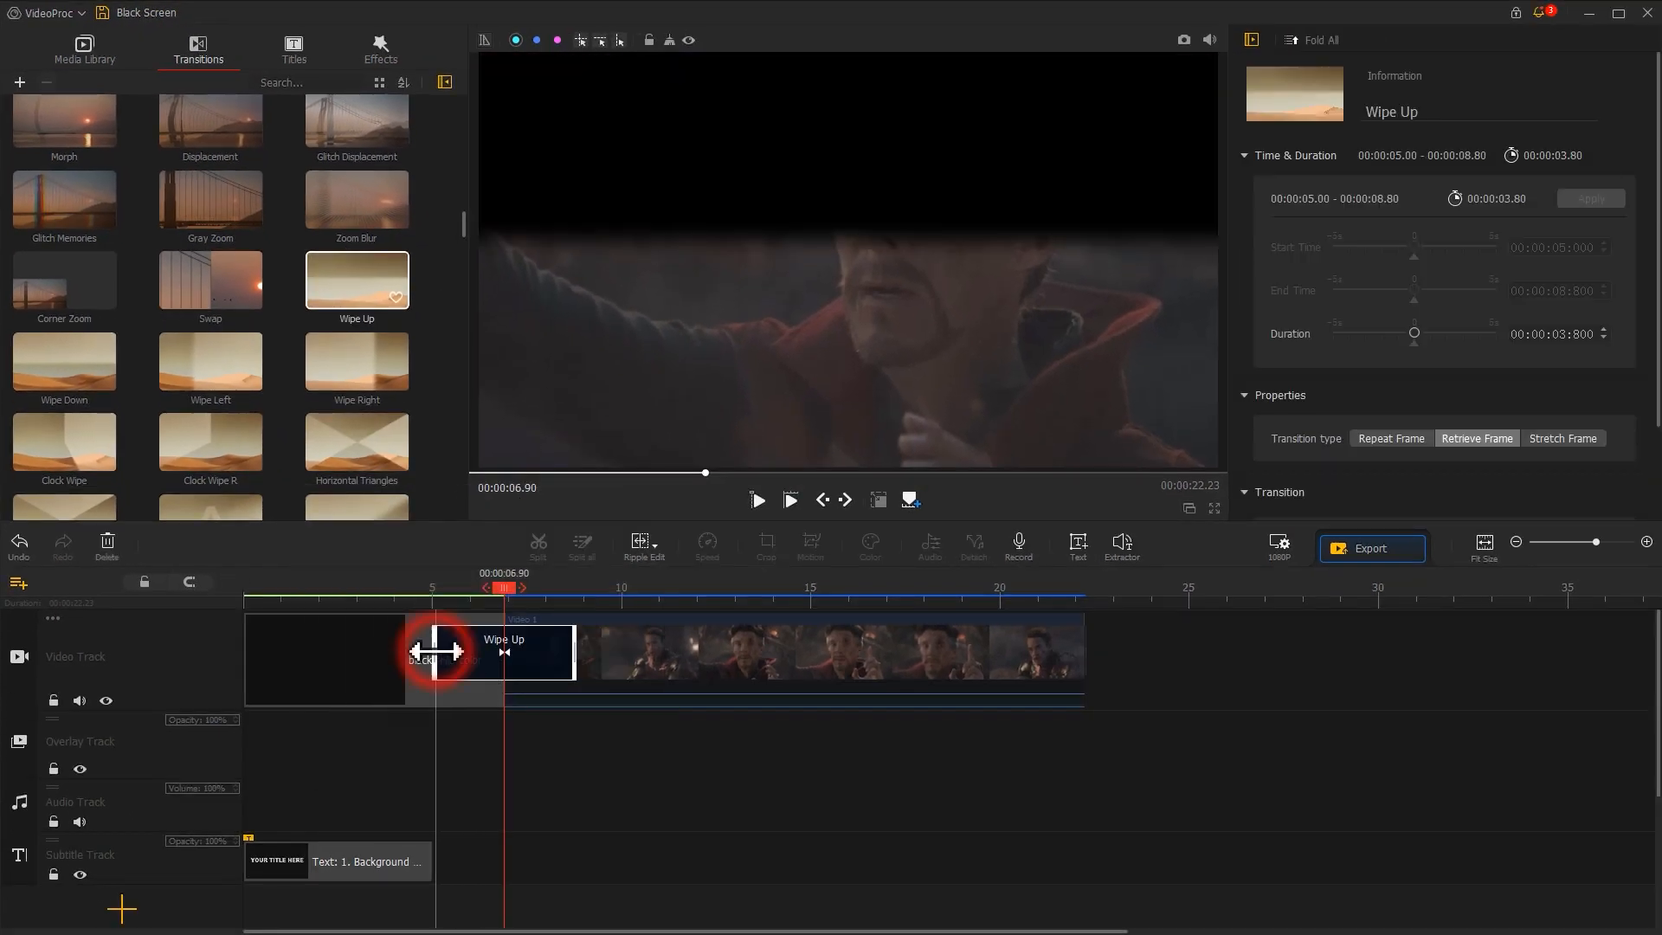
{"action": "left_click_drag", "start_coordinate": [435, 651], "coordinate": [471, 654]}
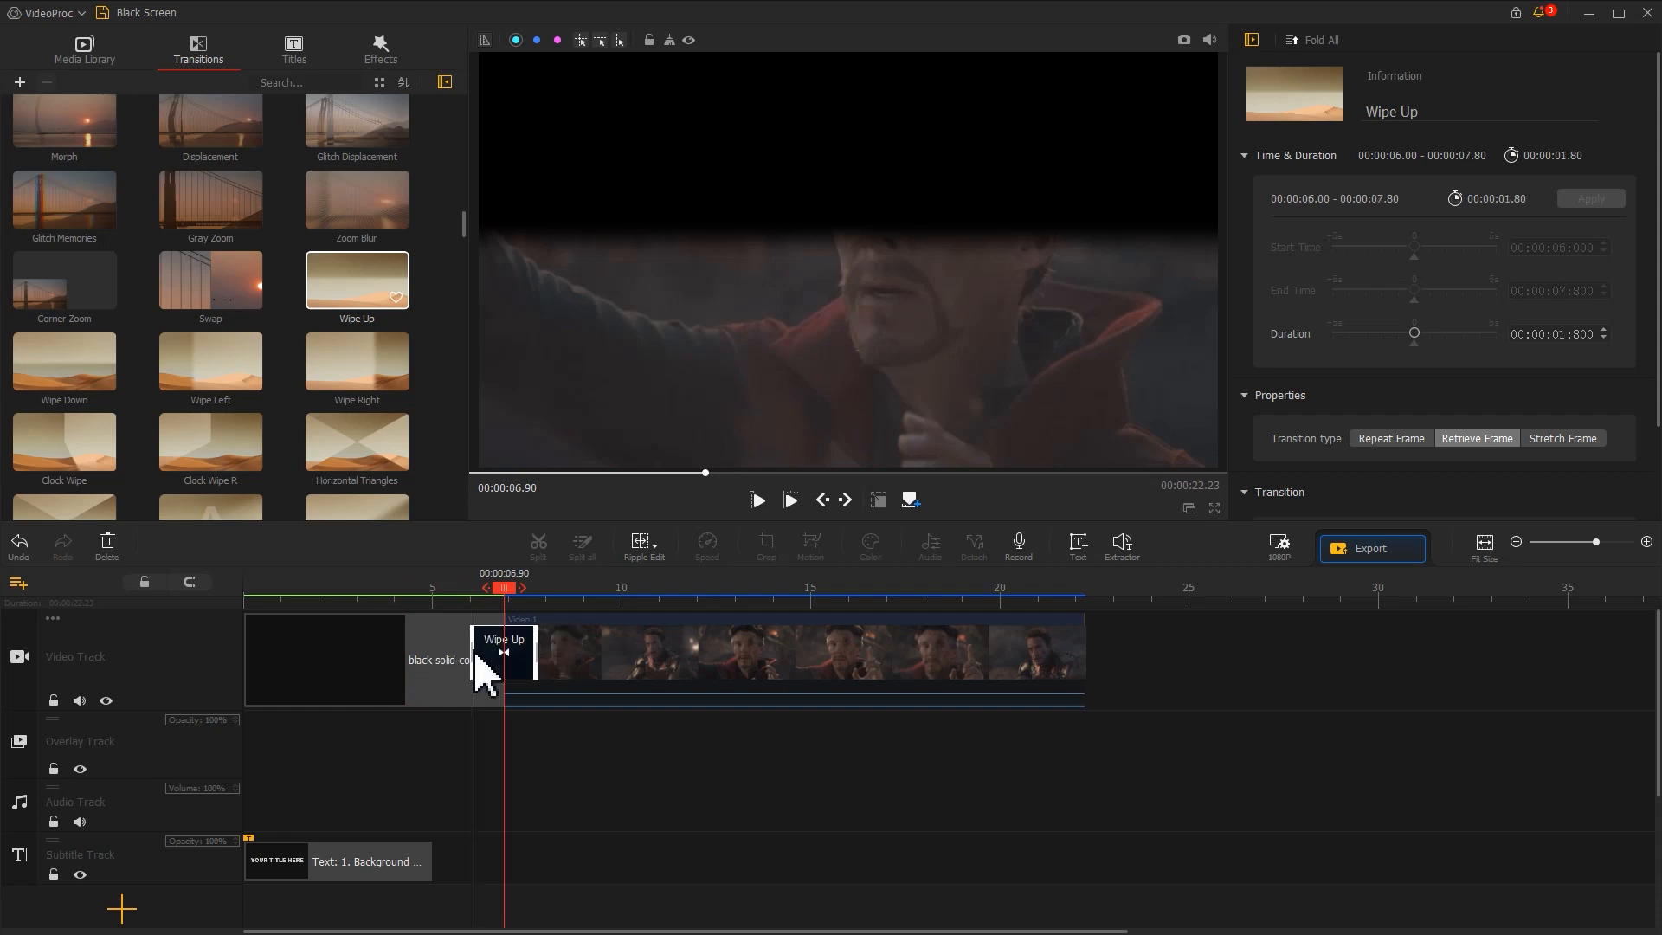
{"action": "left_click", "coordinate": [434, 587]}
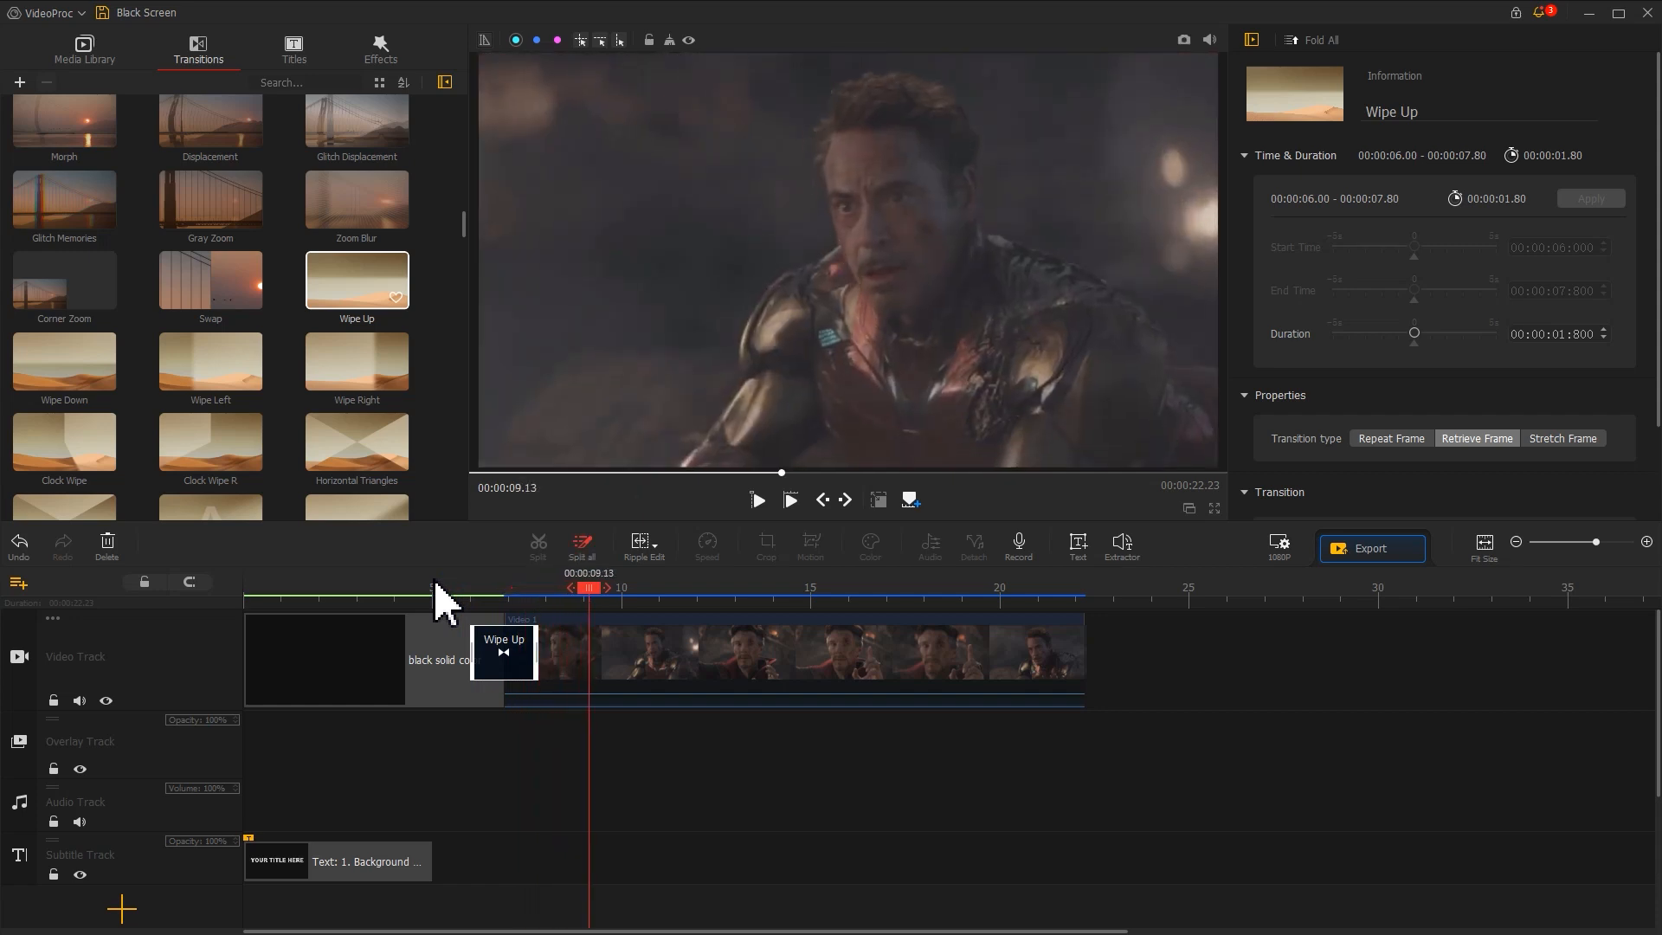
- Change the Wipe Up transition type to Stretch Frame and play the transition back
{"action": "scroll", "coordinate": [1450, 286], "scroll_direction": "down", "scroll_amount": 3}
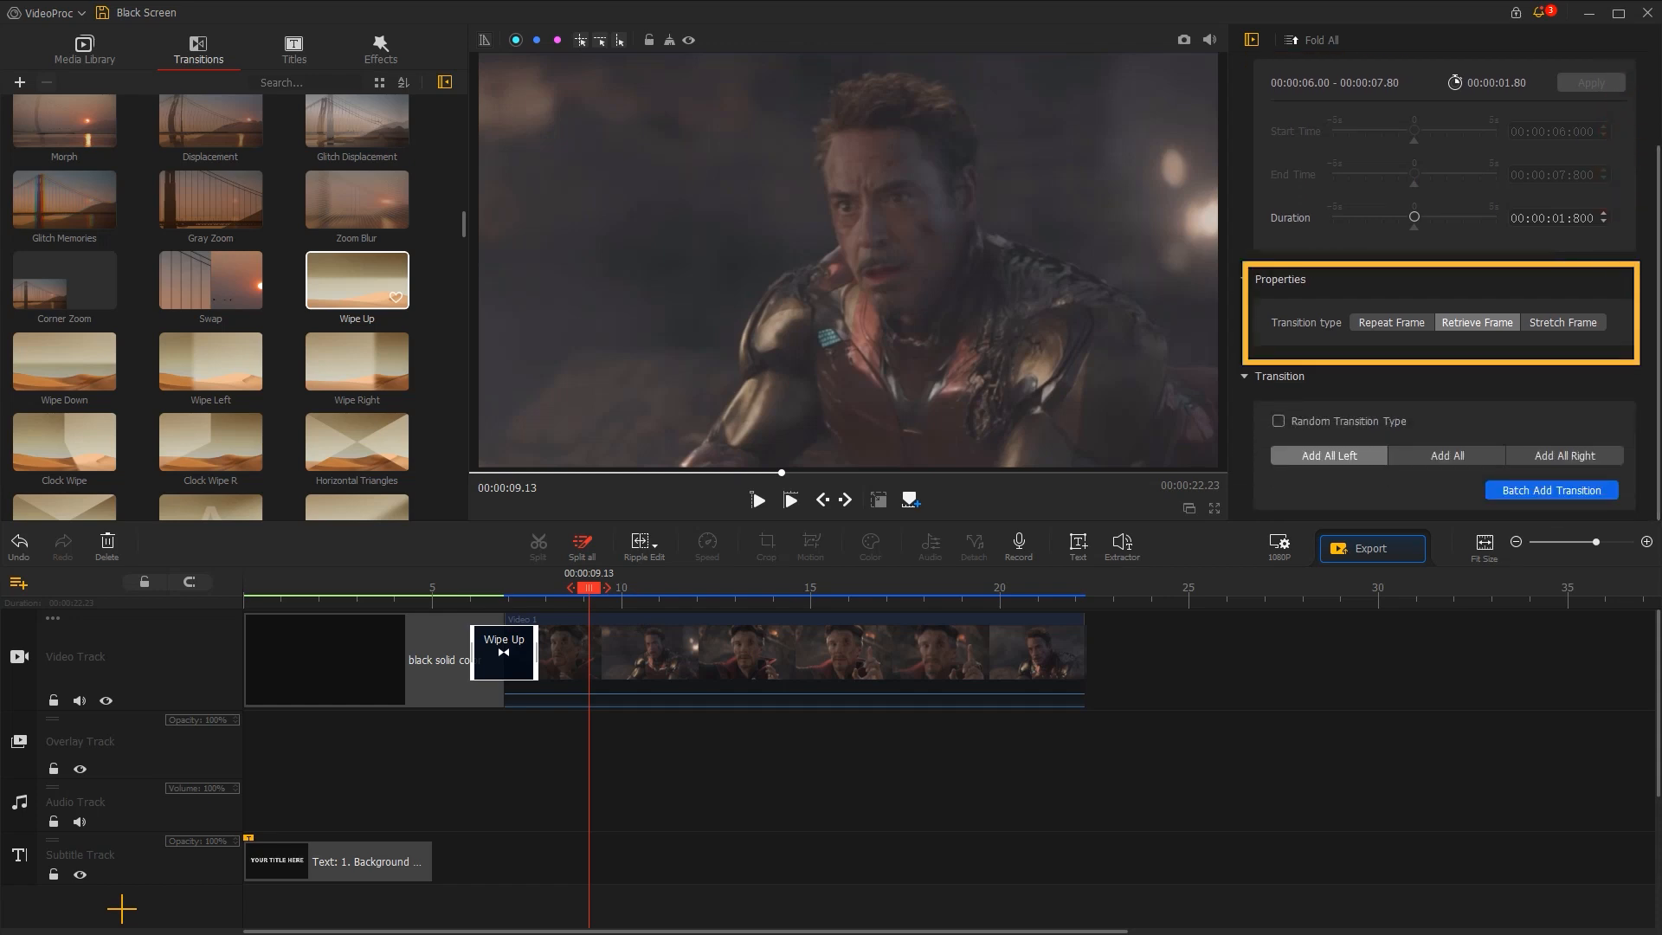
{"action": "left_click", "coordinate": [1574, 323]}
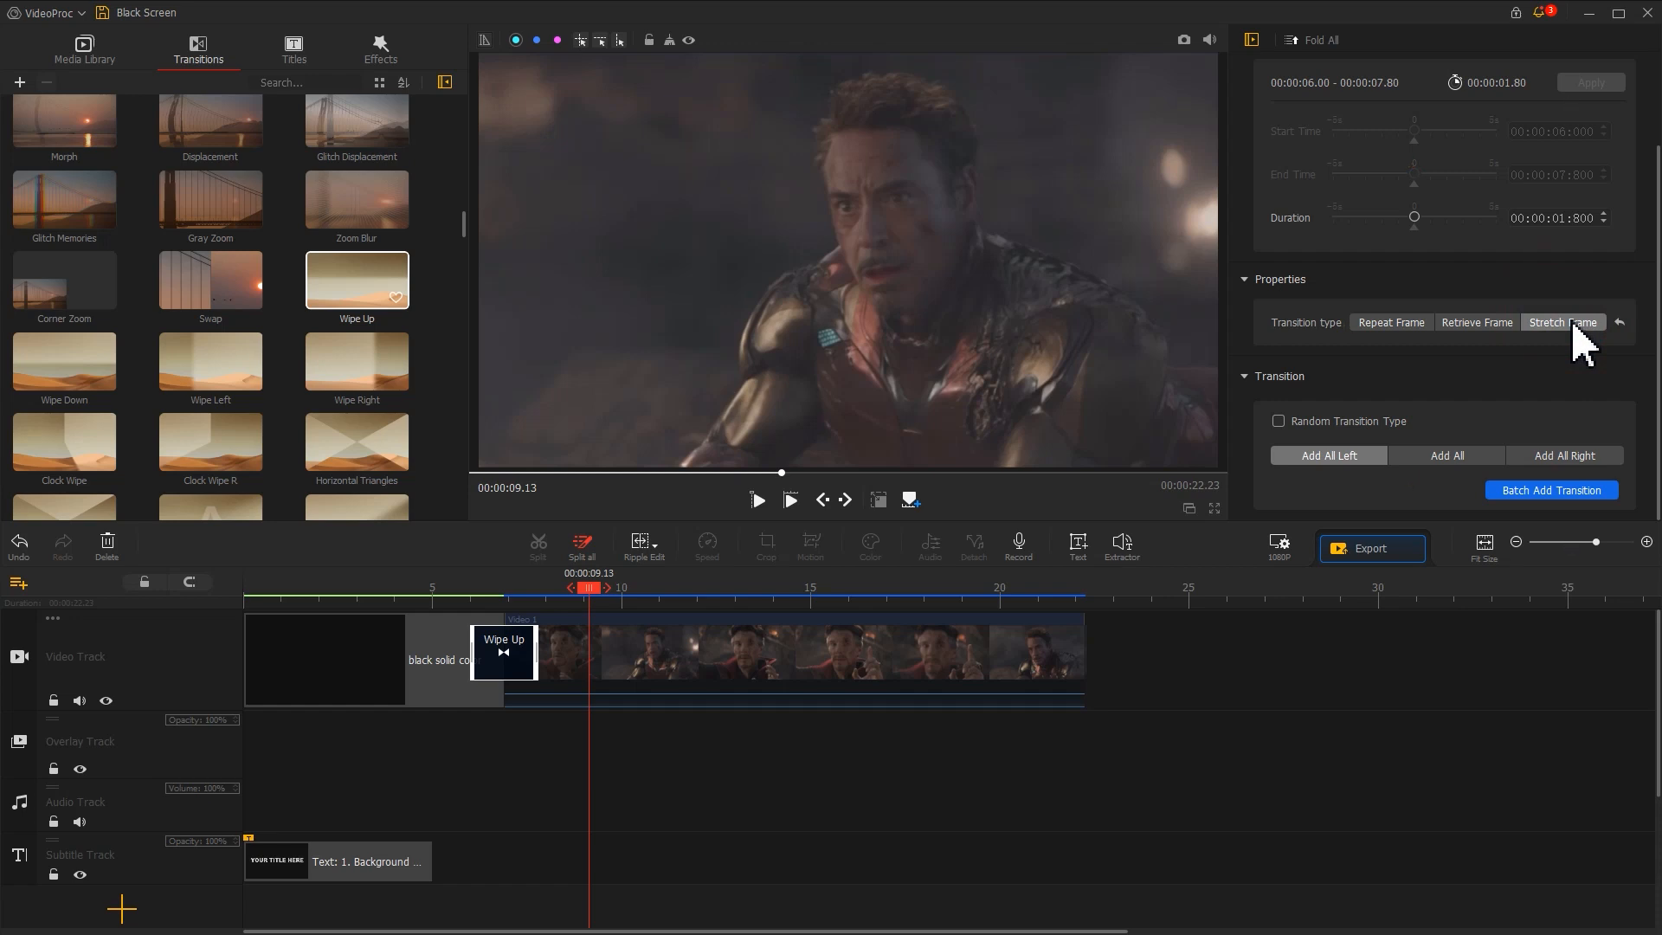
{"action": "left_click", "coordinate": [444, 593]}
{"action": "key", "text": "space"}
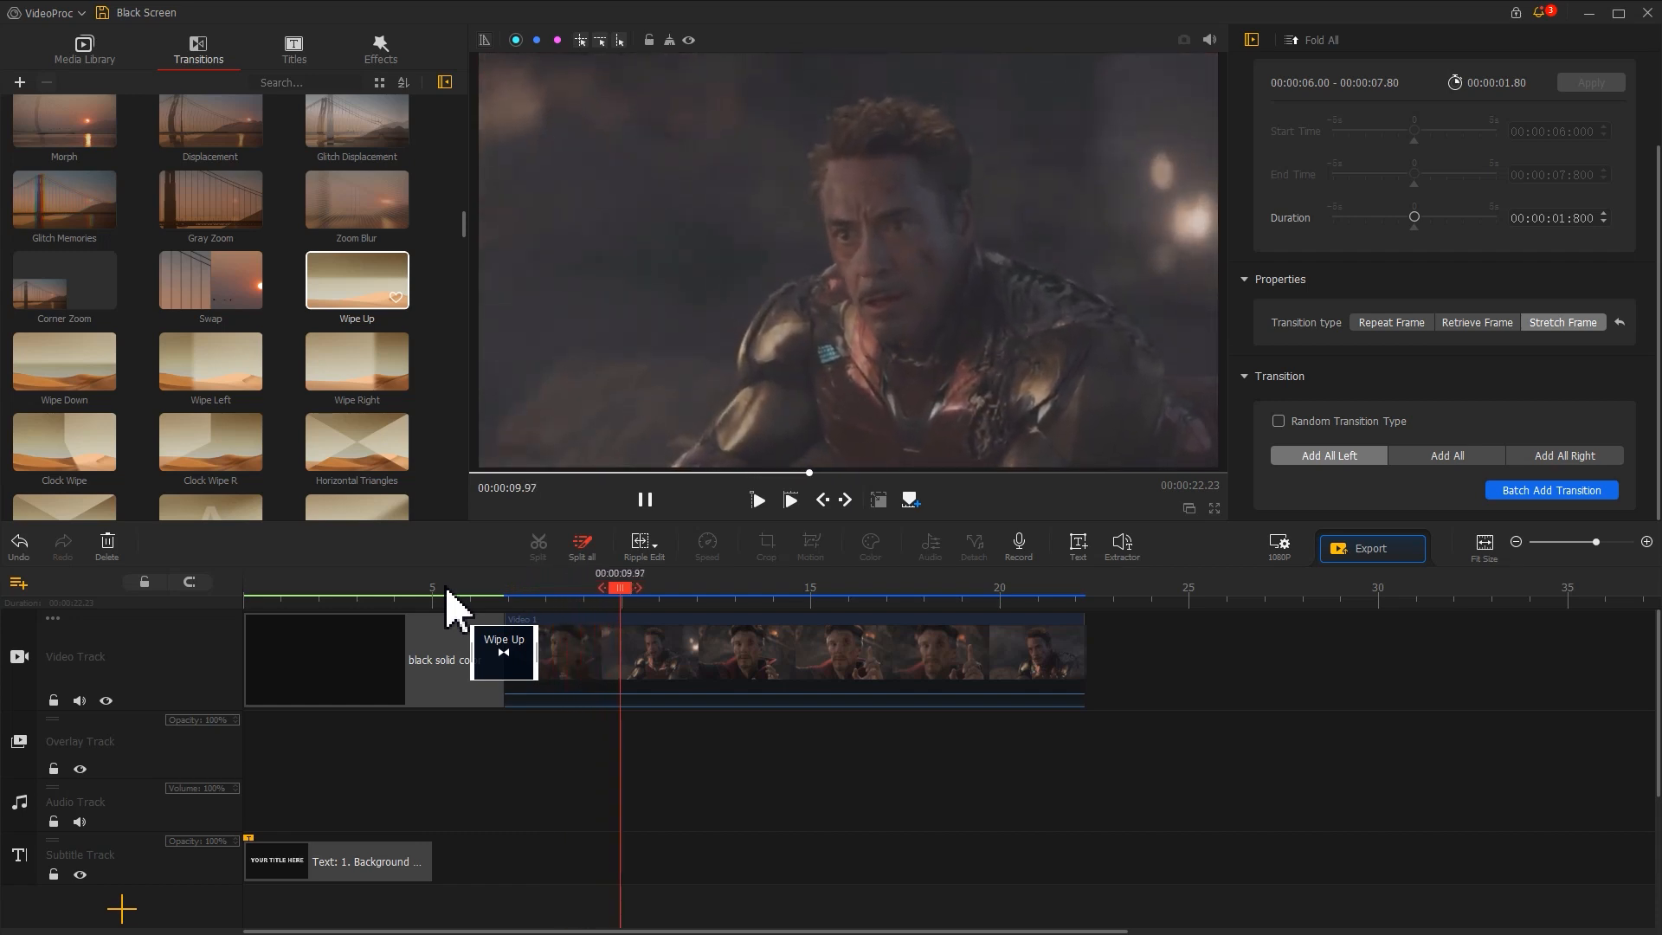
{"action": "key", "text": "space"}
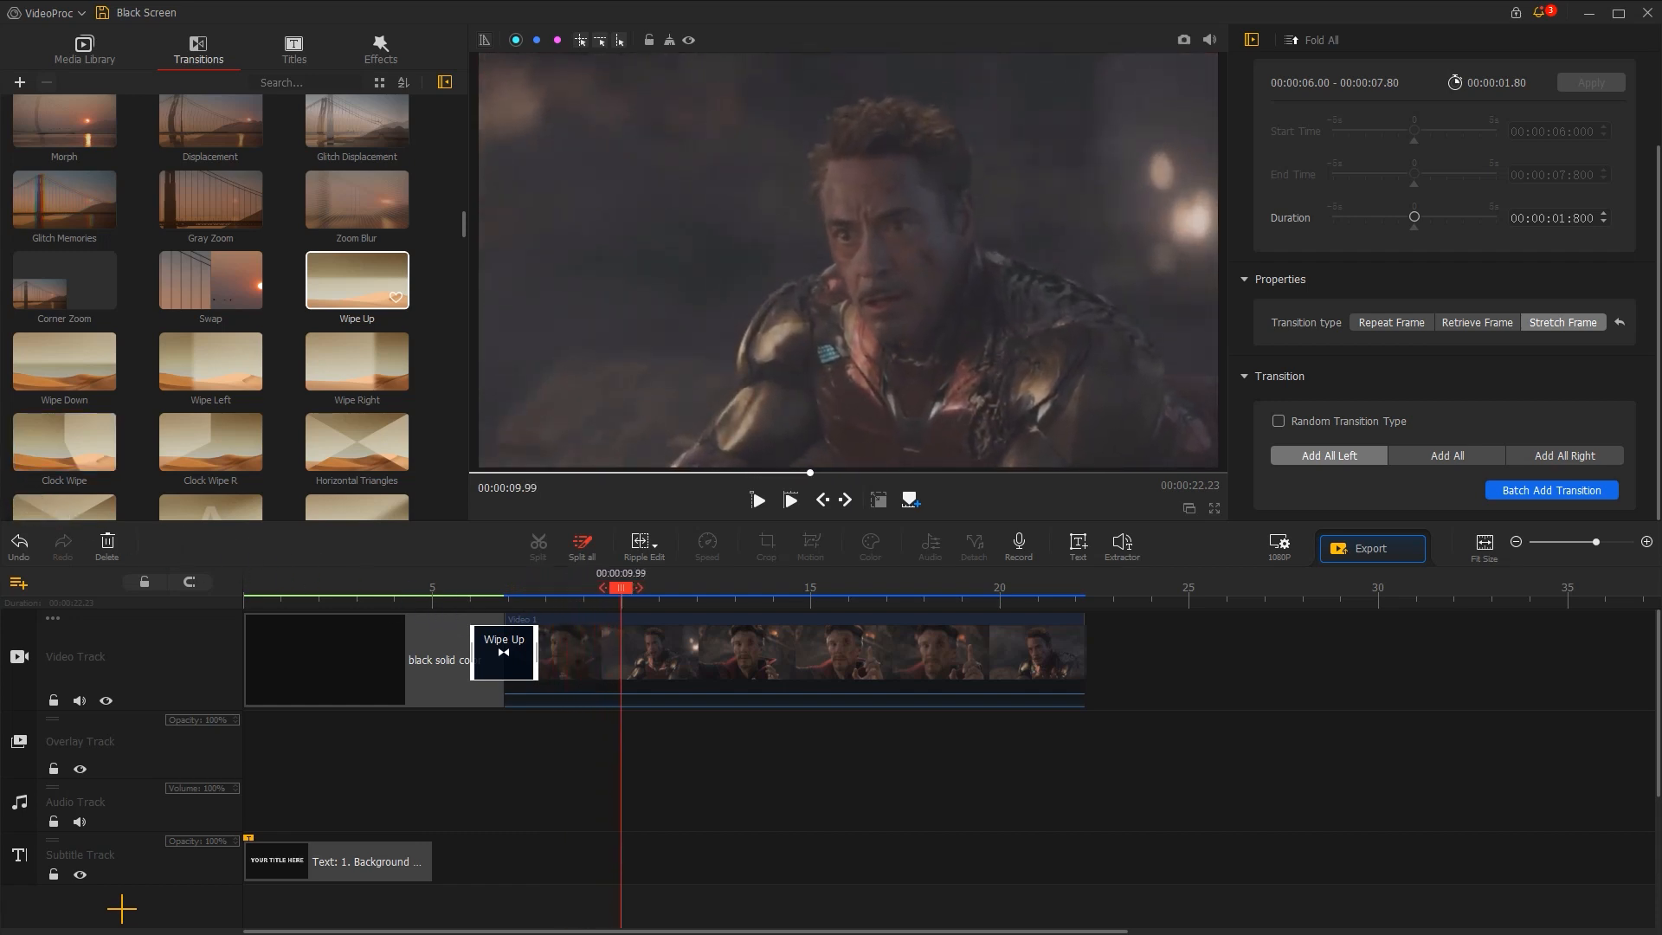
- Import sound 1, place it on the Audio Track starting just before the Wipe Up transition, and play it back
{"action": "left_click_drag", "start_coordinate": [0, 389], "coordinate": [141, 384]}
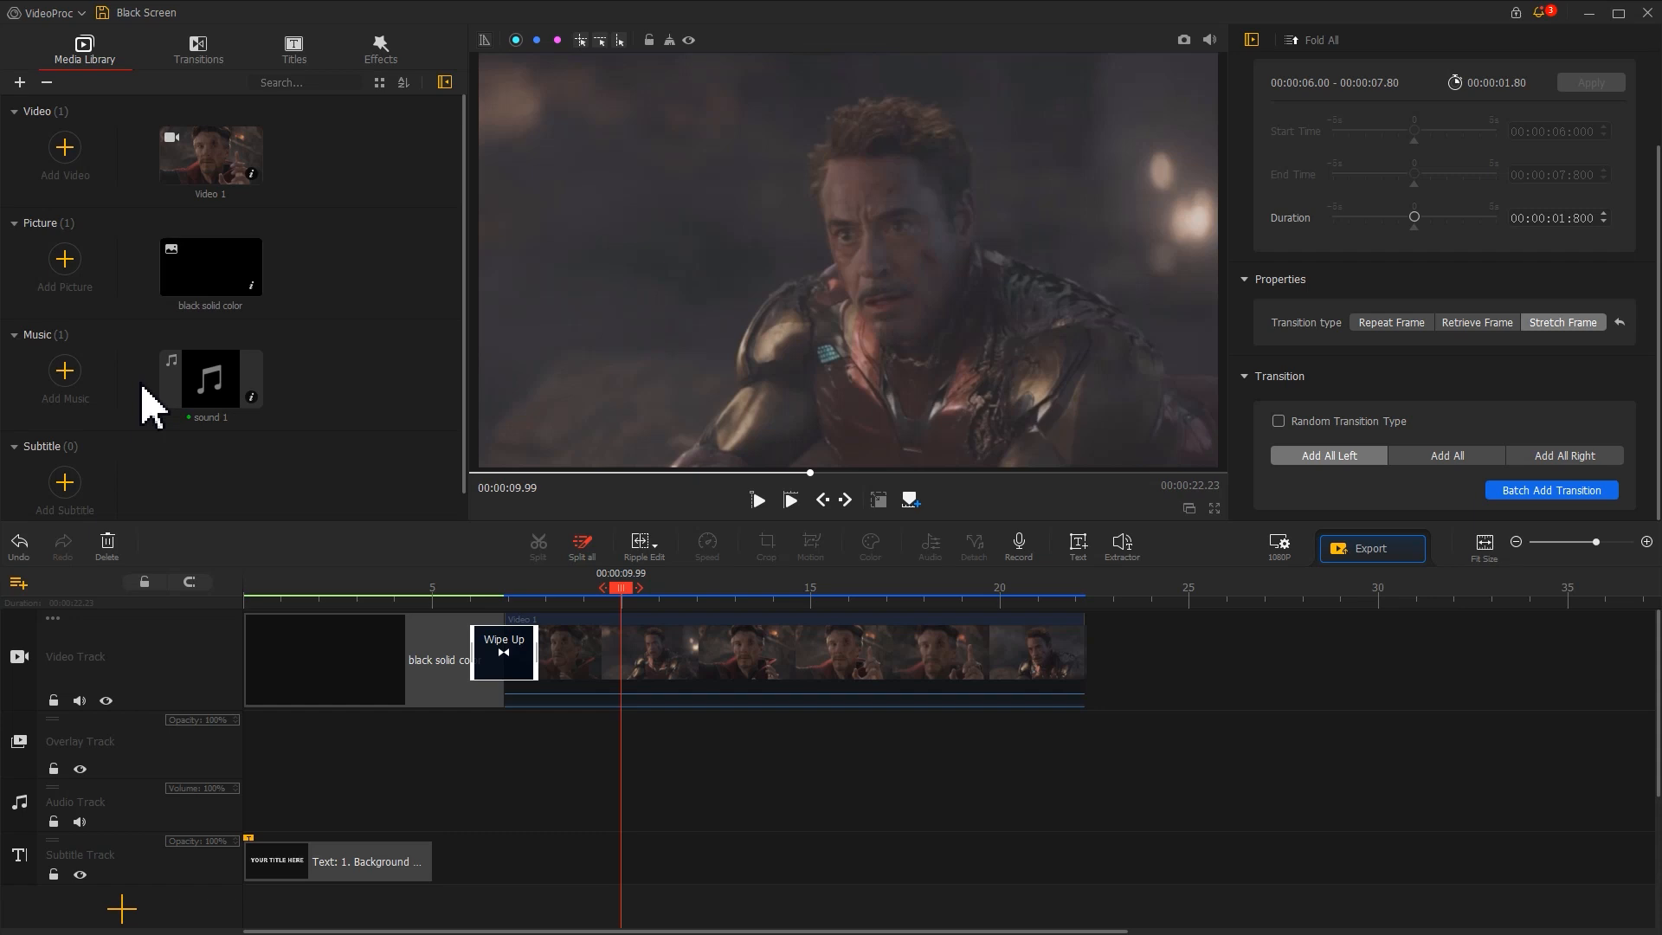
{"action": "left_click_drag", "start_coordinate": [205, 390], "coordinate": [485, 786]}
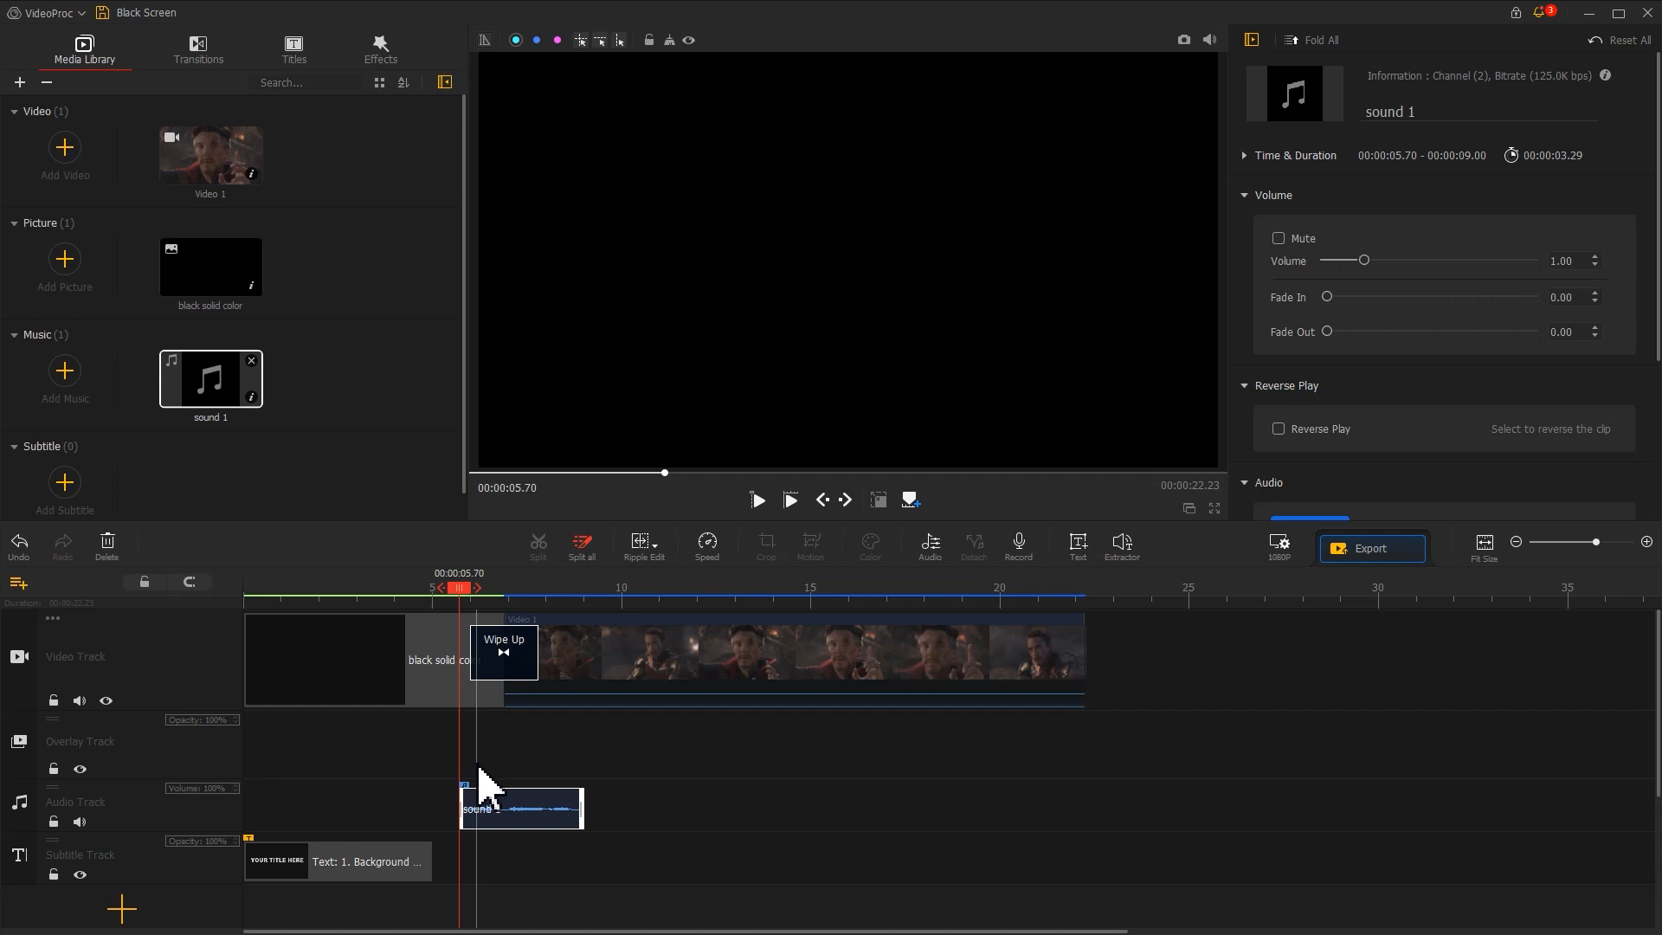
{"action": "key", "text": "space"}
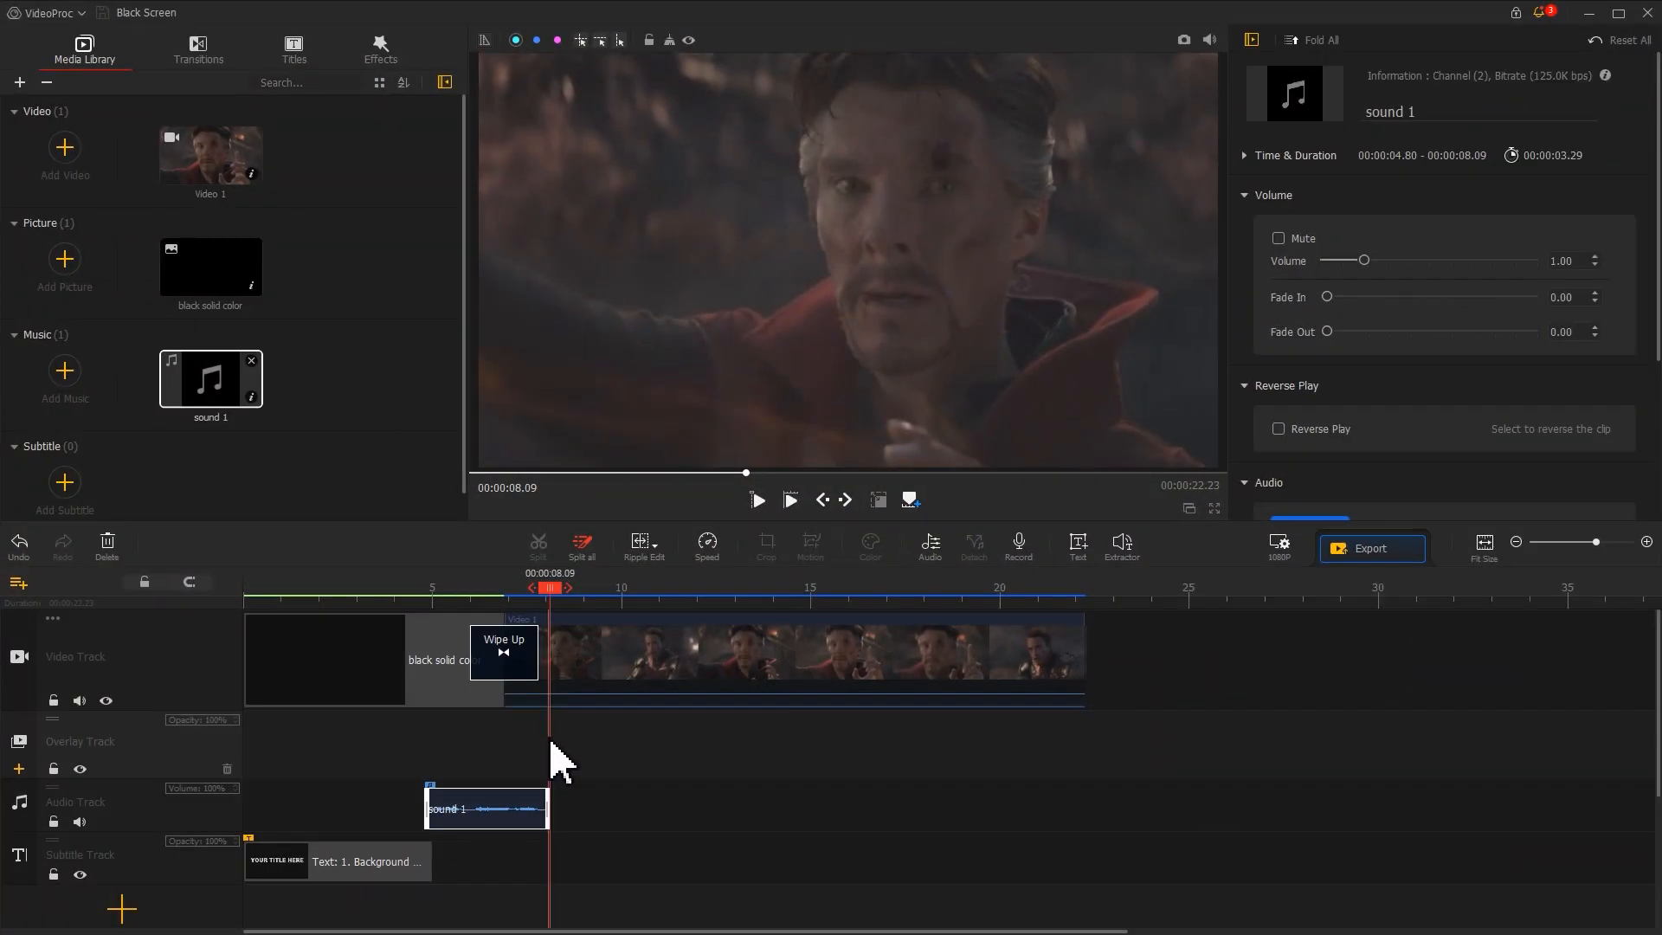
- Open Video 1 in the Motion Editor and add the CinematicOpen preset to it
{"action": "left_click", "coordinate": [555, 692]}
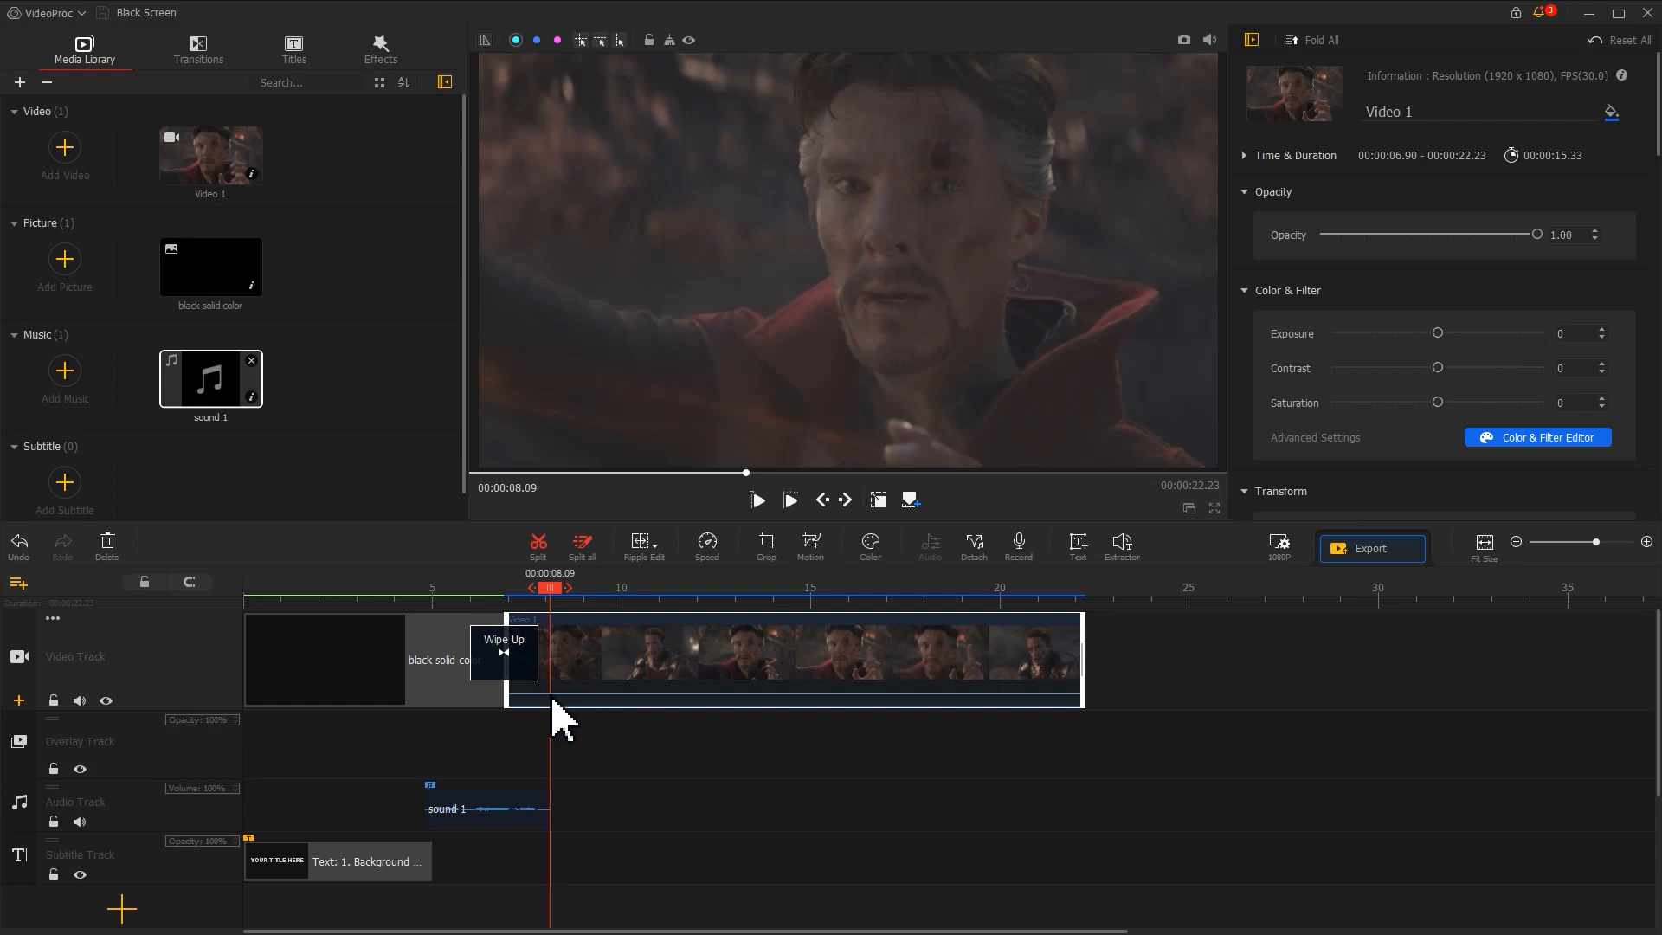
{"action": "left_click", "coordinate": [812, 546]}
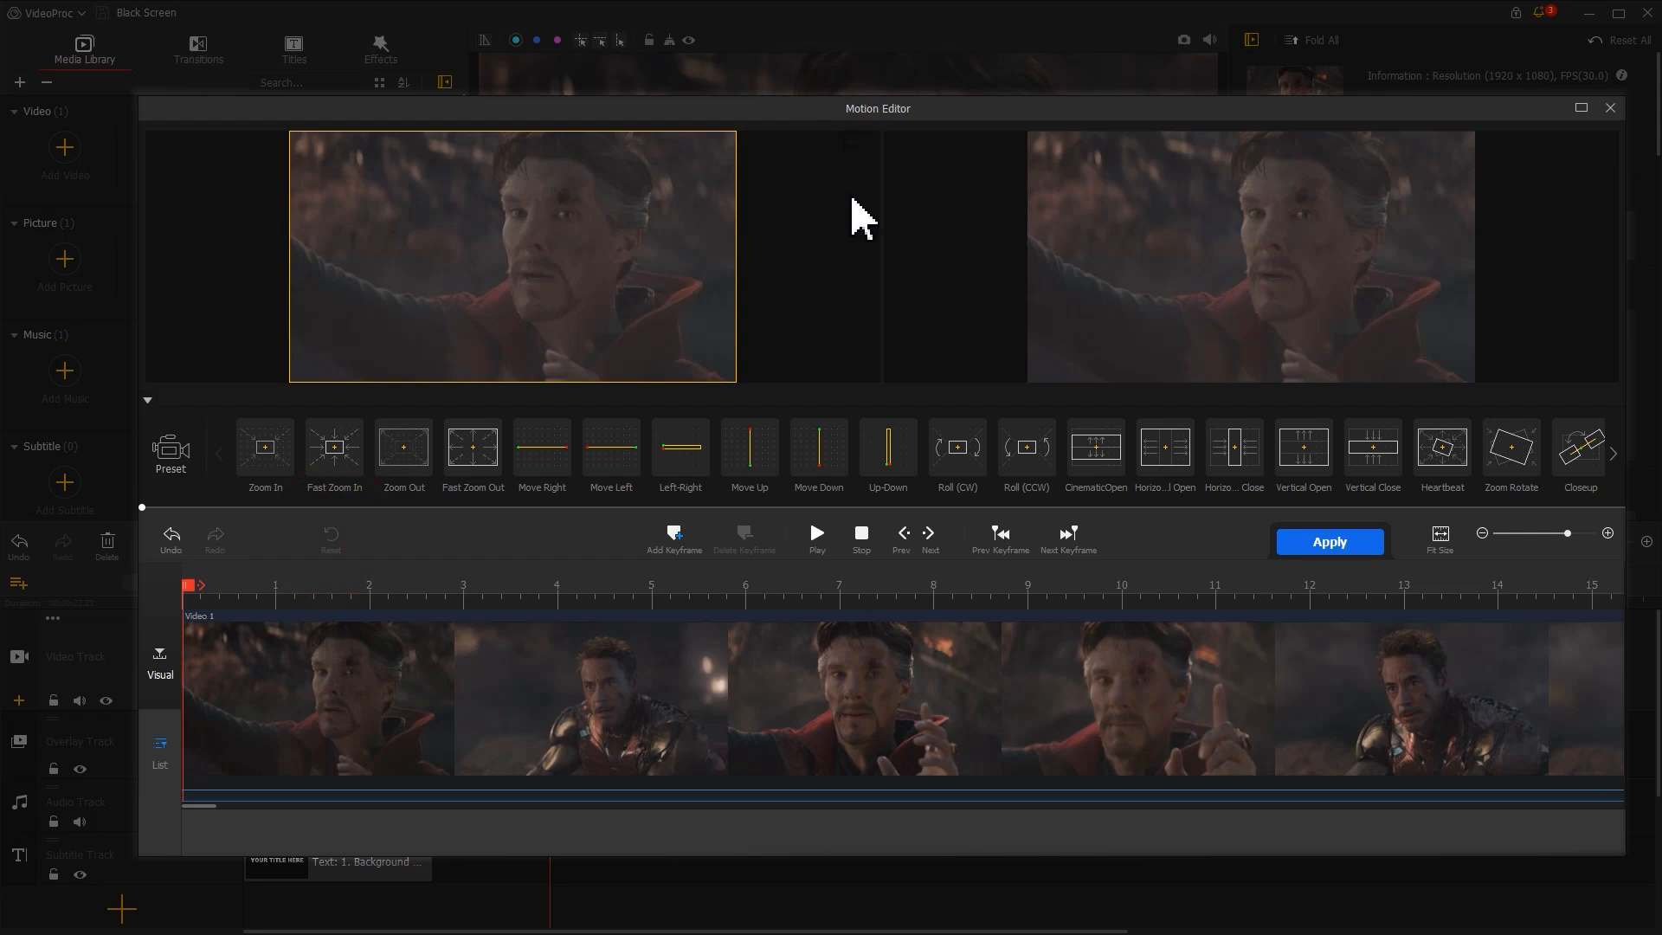
{"action": "left_click", "coordinate": [1095, 442]}
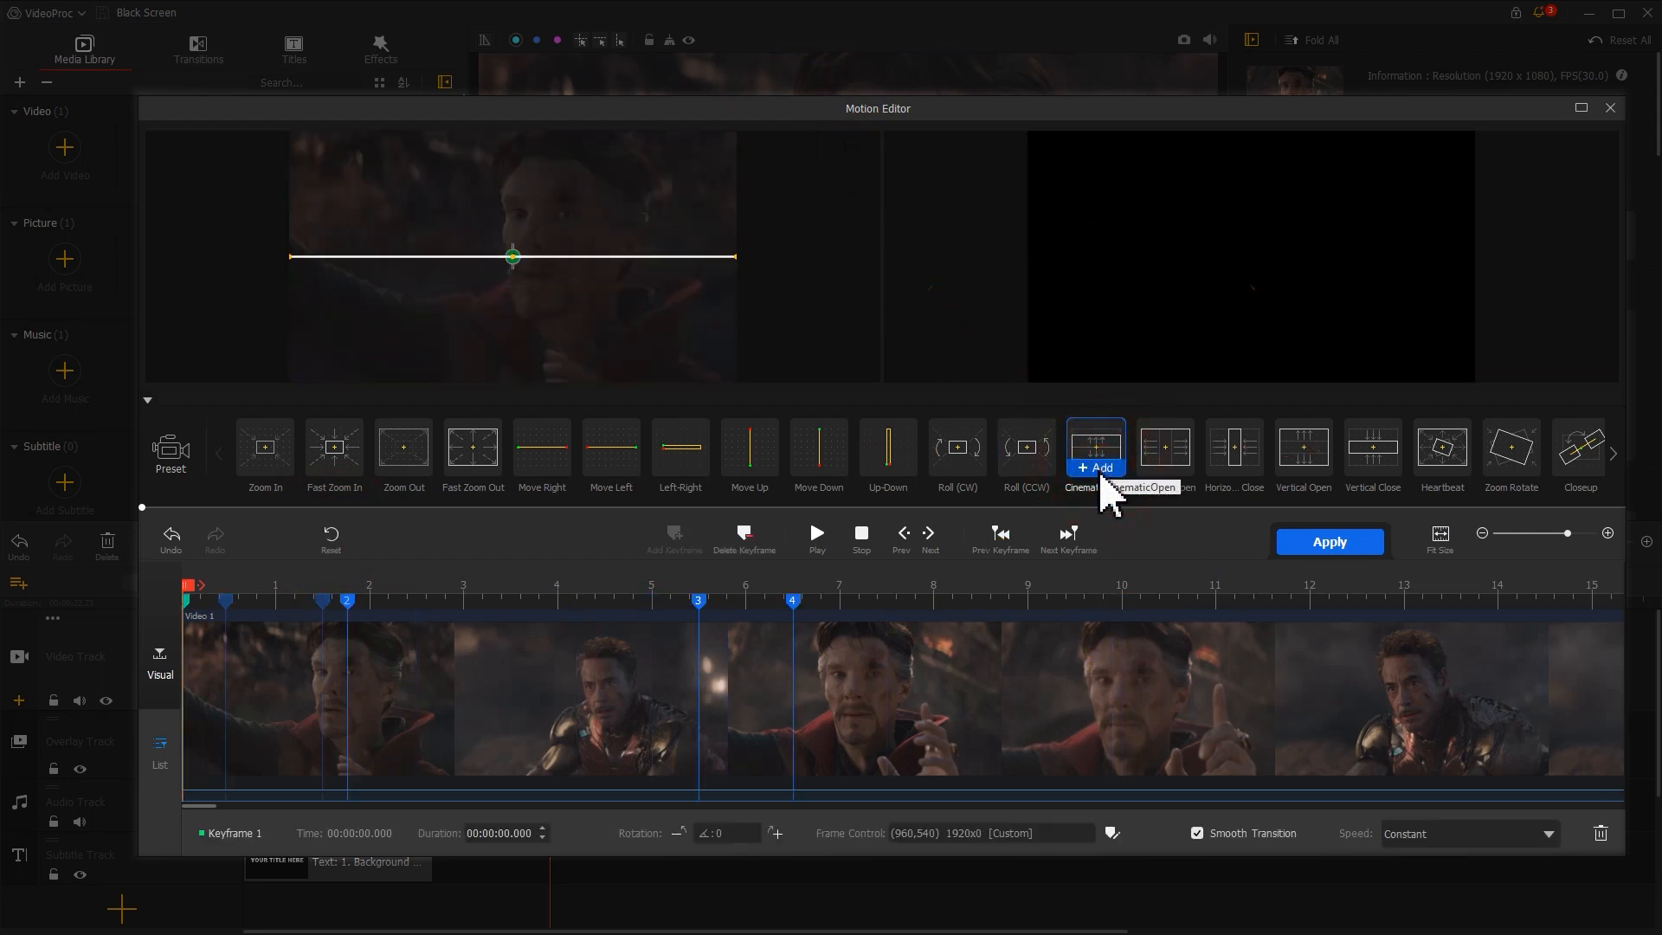
- Delete the last two keyframes of the CinematicOpen motion and add a new keyframe at the very end of the clip
{"action": "left_click", "coordinate": [792, 600]}
{"action": "left_click", "coordinate": [745, 541]}
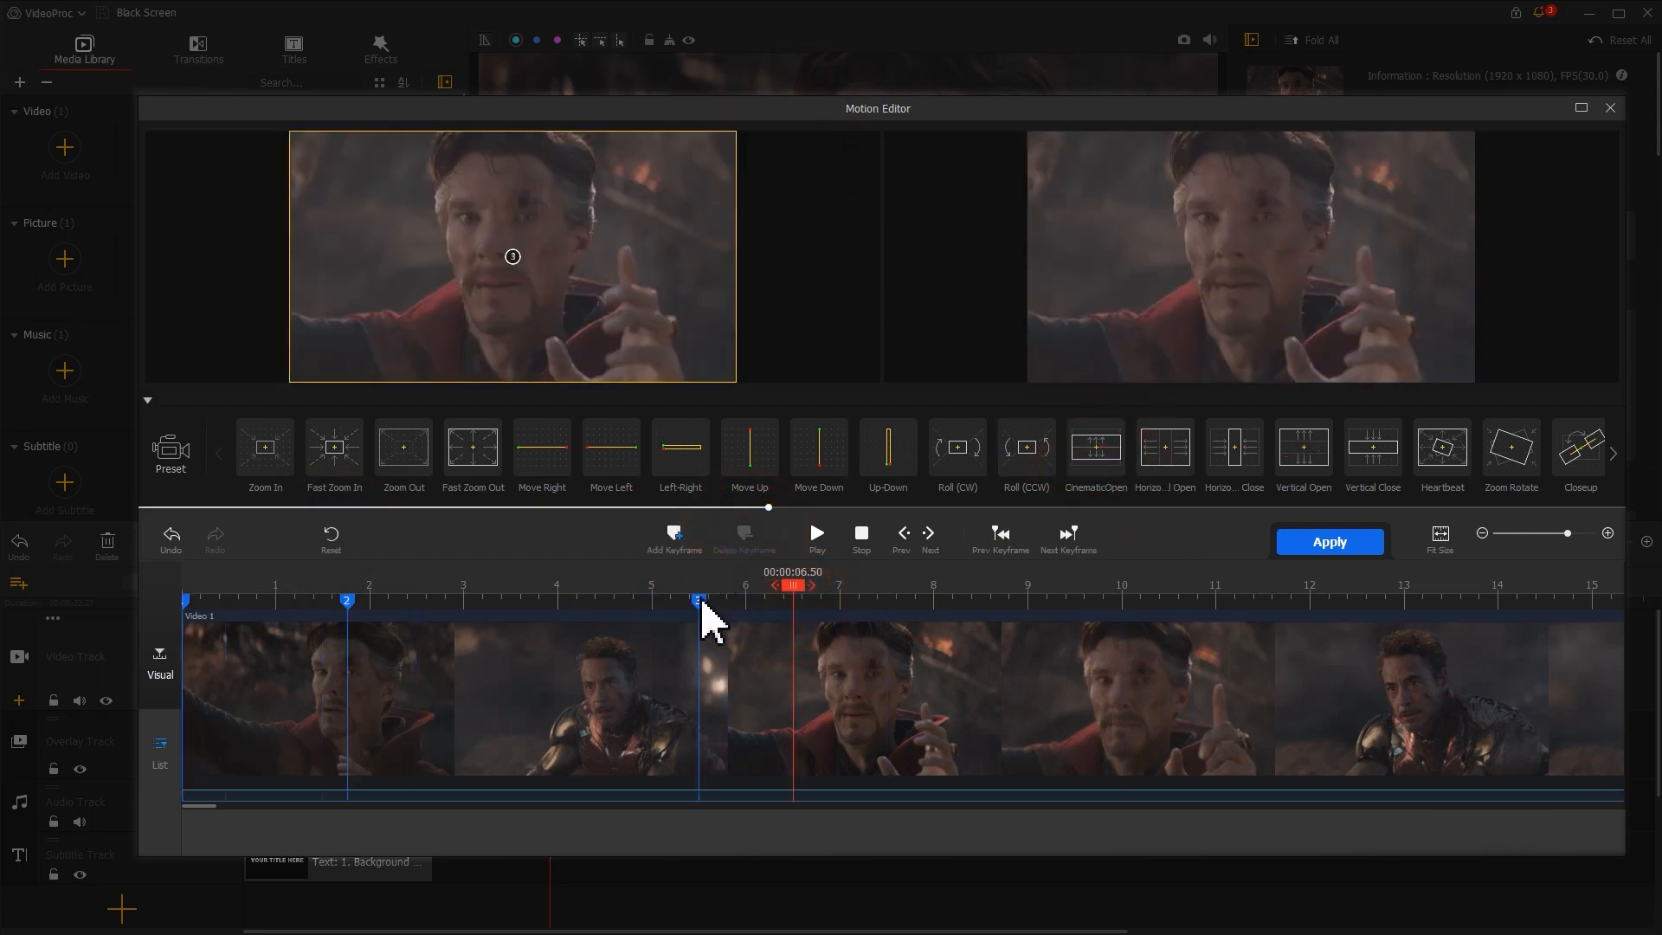
{"action": "left_click", "coordinate": [698, 600]}
{"action": "left_click", "coordinate": [745, 541]}
{"action": "left_click_drag", "start_coordinate": [698, 584], "coordinate": [1650, 615]}
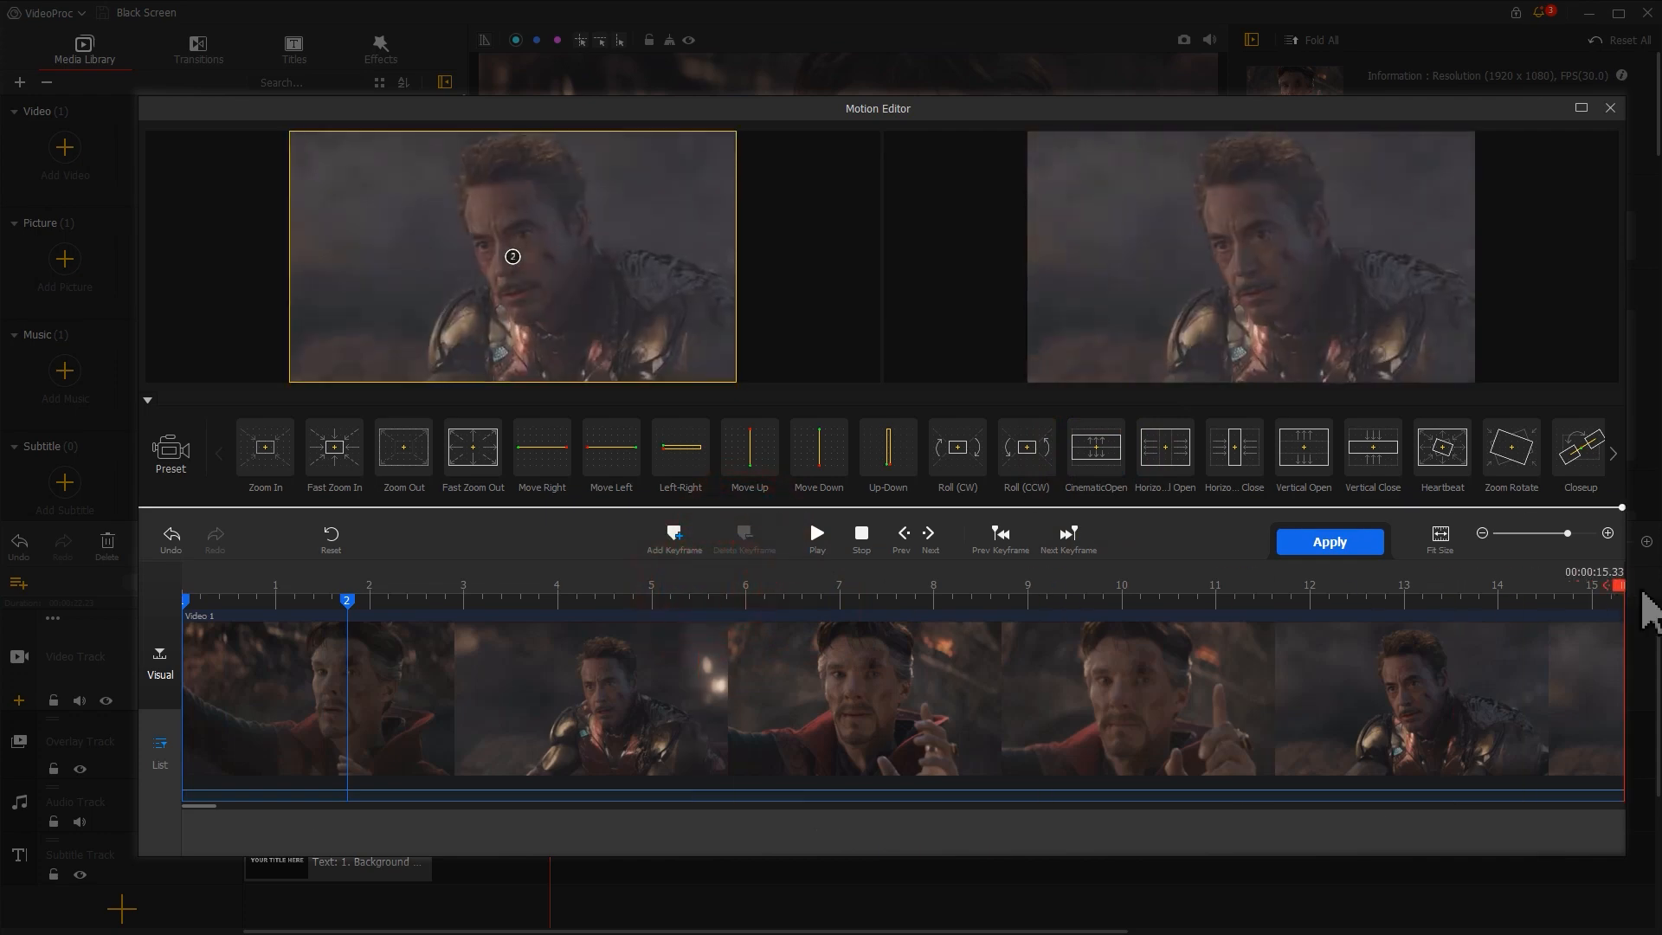
{"action": "left_click", "coordinate": [674, 536]}
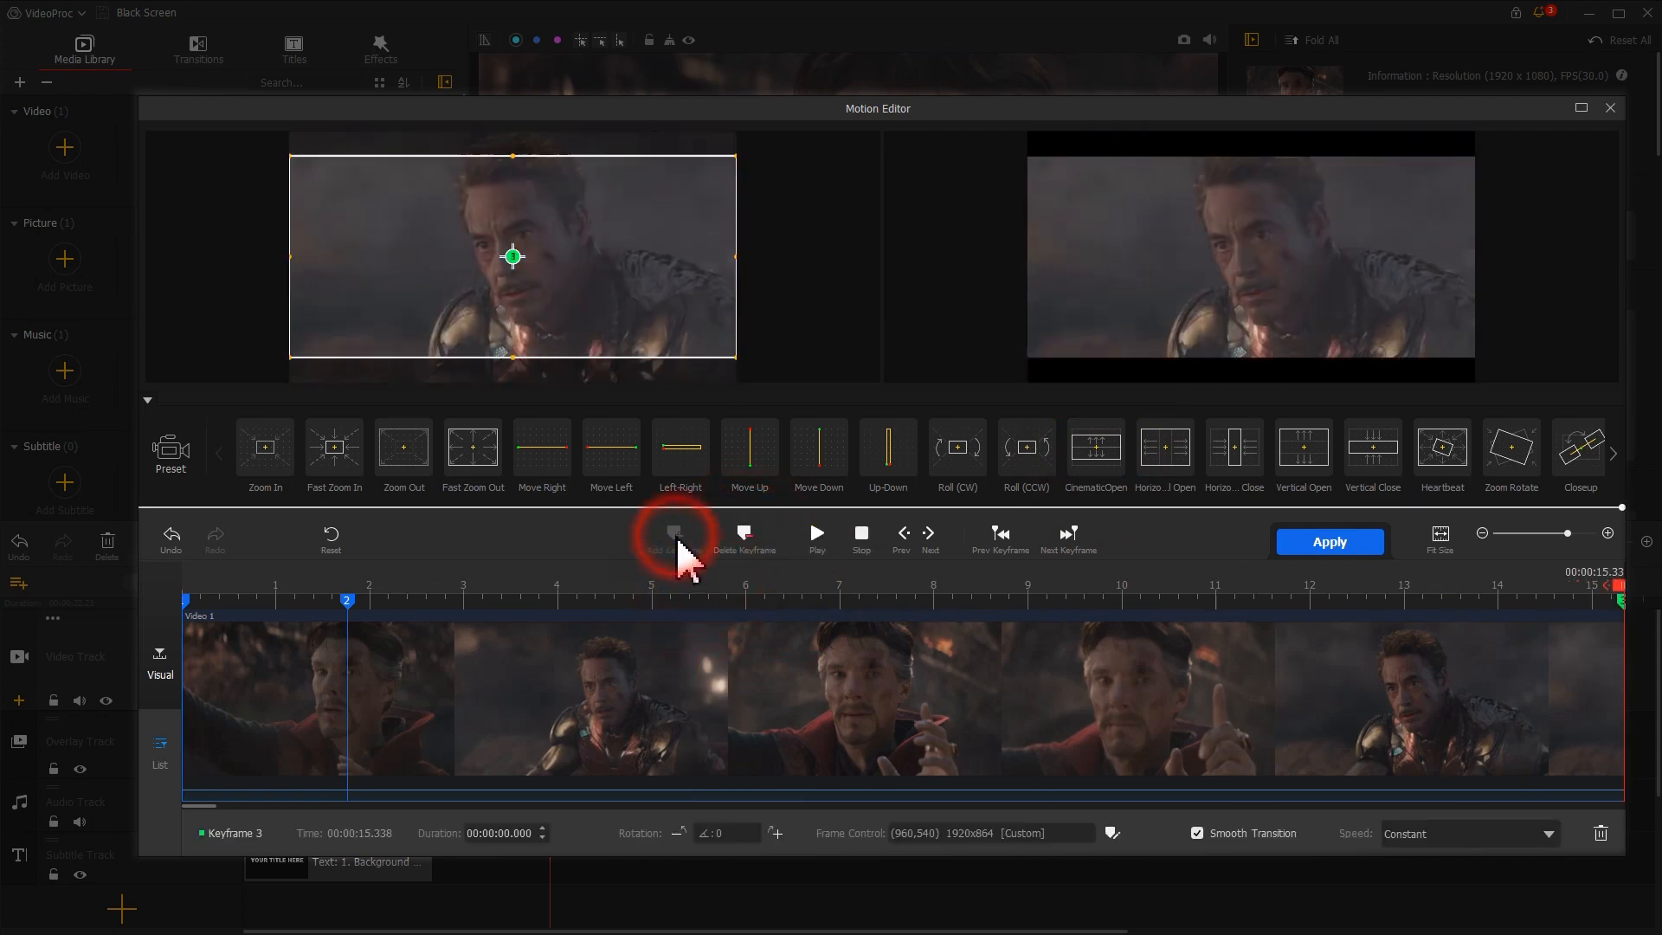
- Play the cinematic opening back from the start of the clip, pause it and apply the motion to Video 1
{"action": "left_click", "coordinate": [187, 589]}
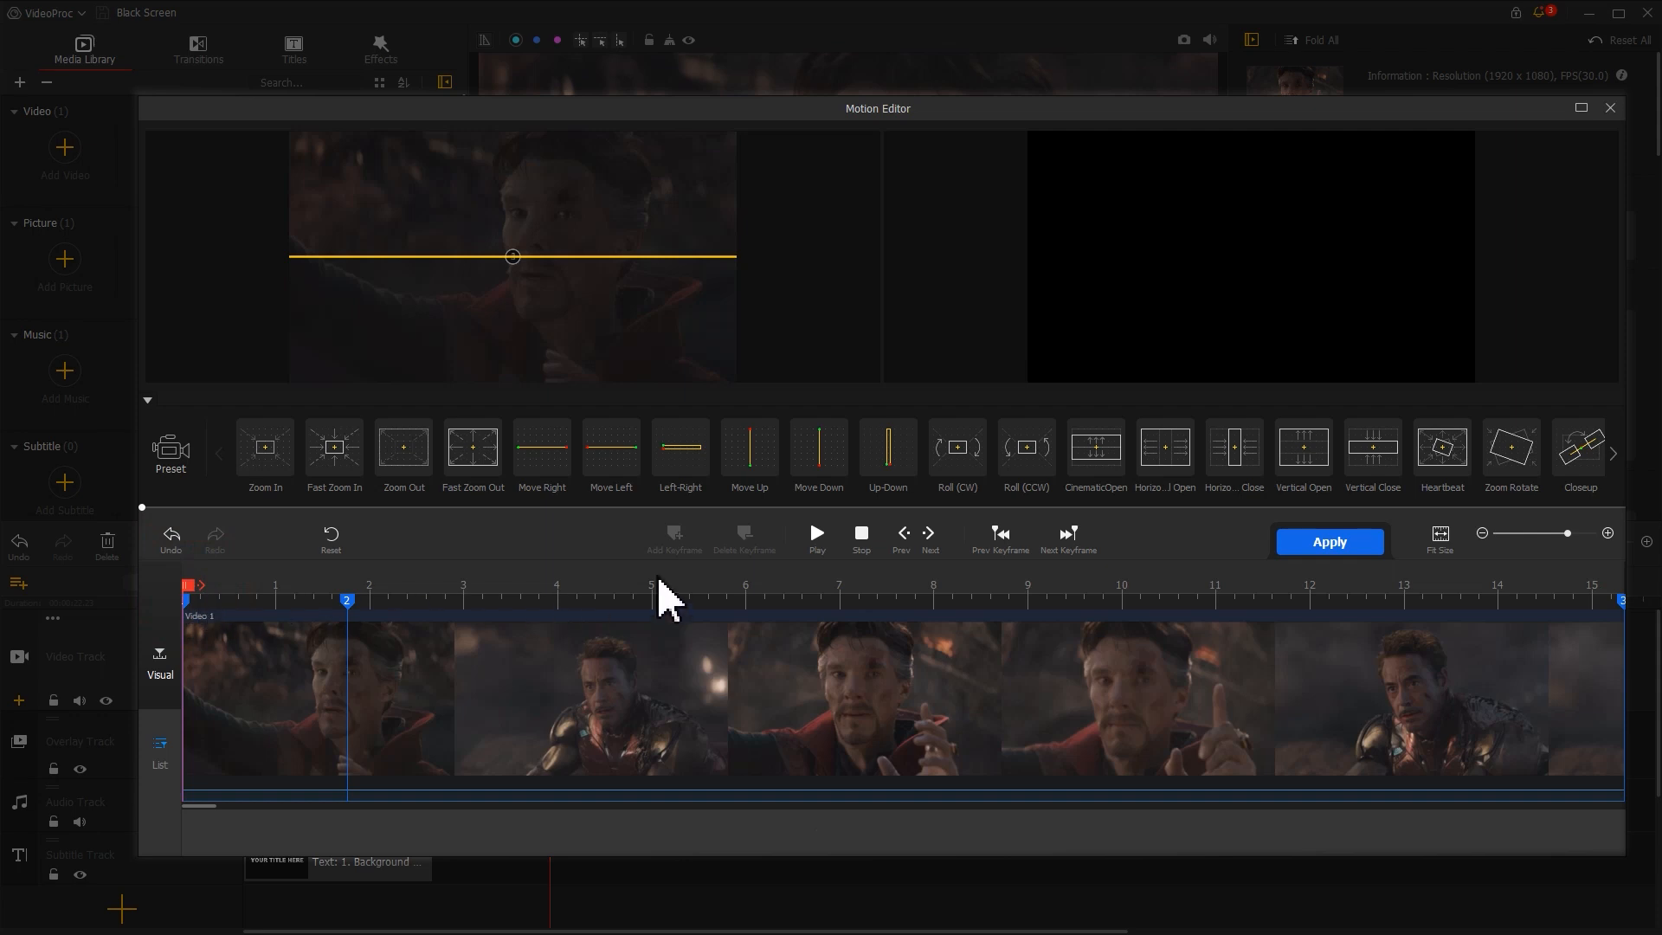
{"action": "left_click", "coordinate": [827, 540]}
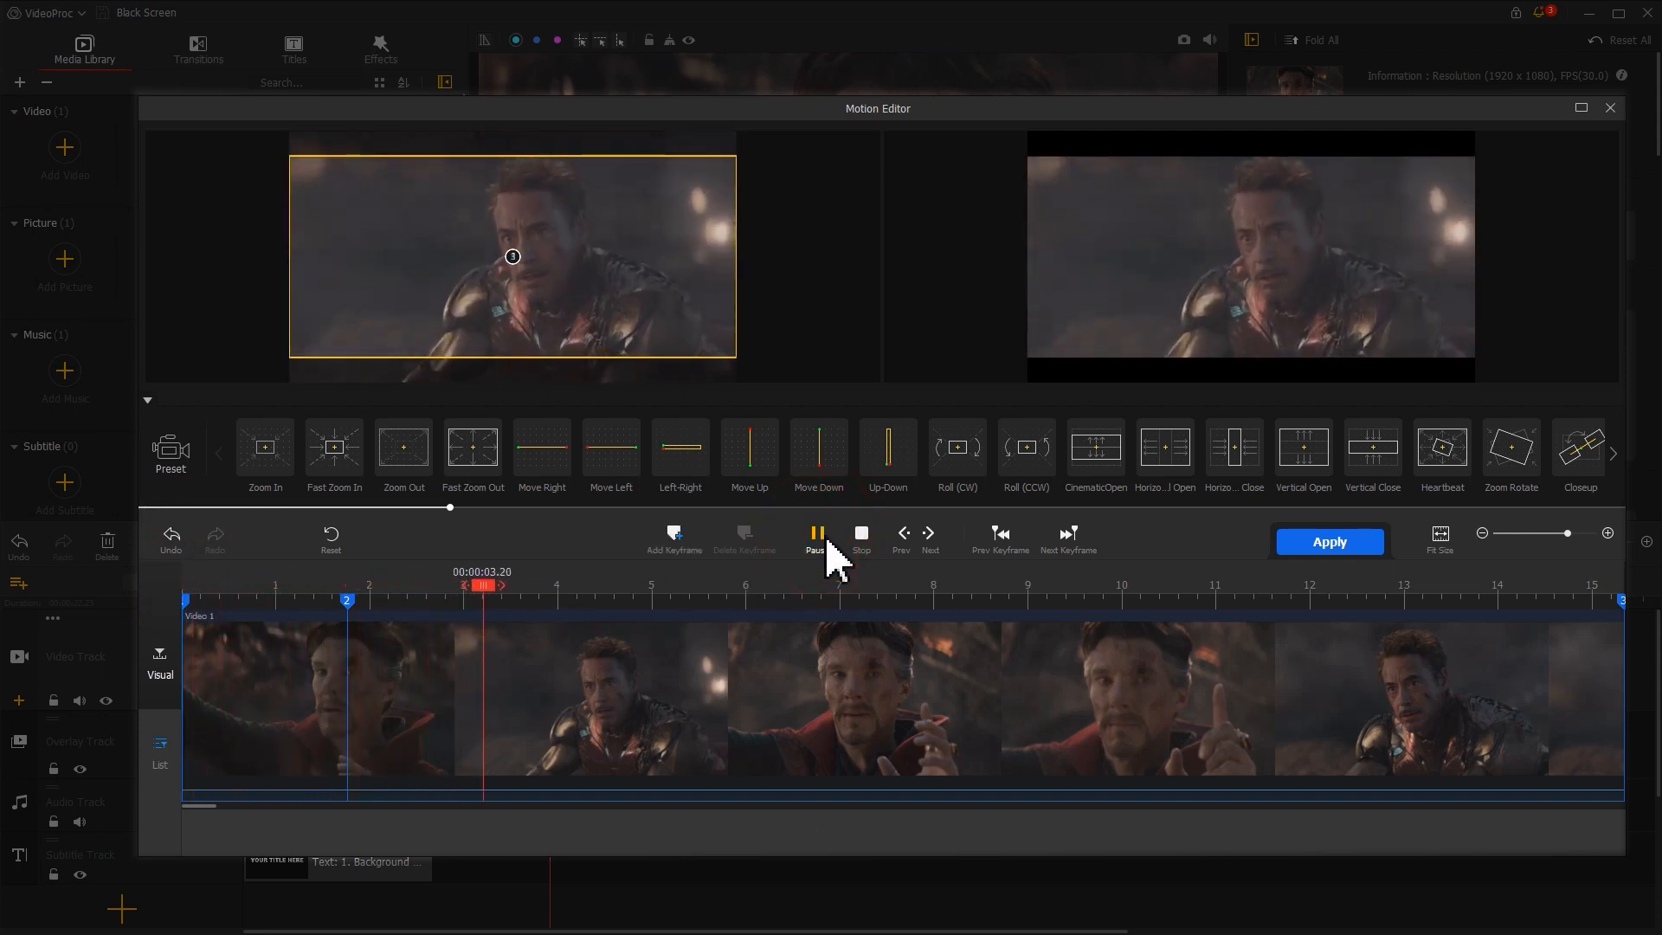
{"action": "left_click", "coordinate": [818, 539]}
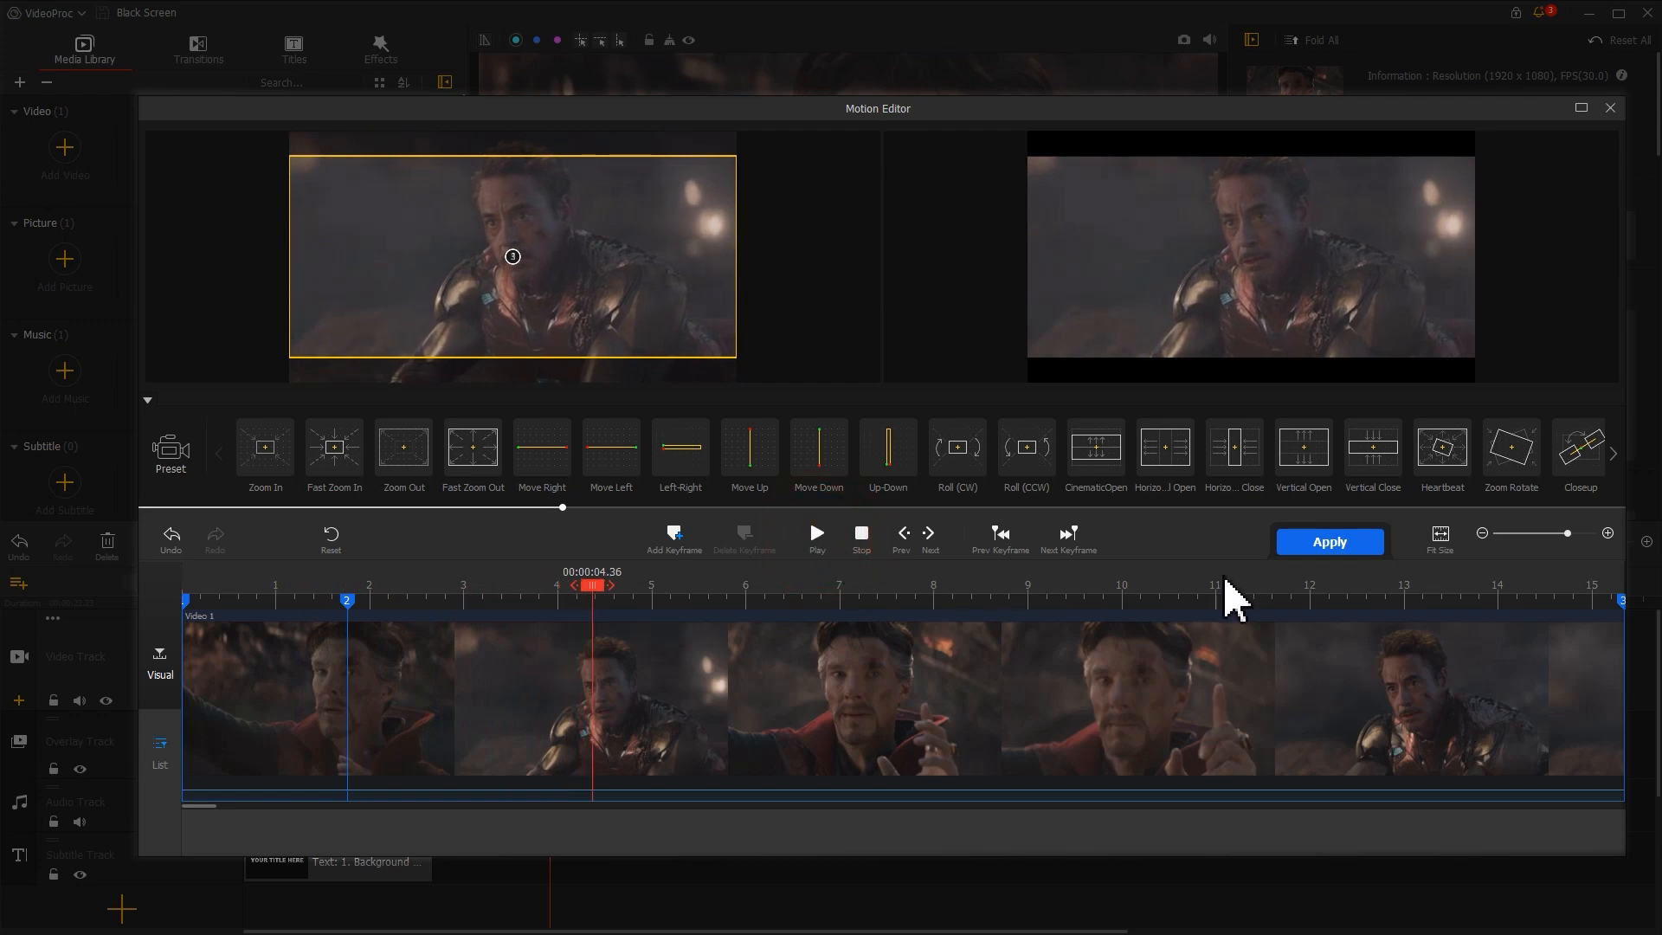
{"action": "left_click", "coordinate": [1332, 542]}
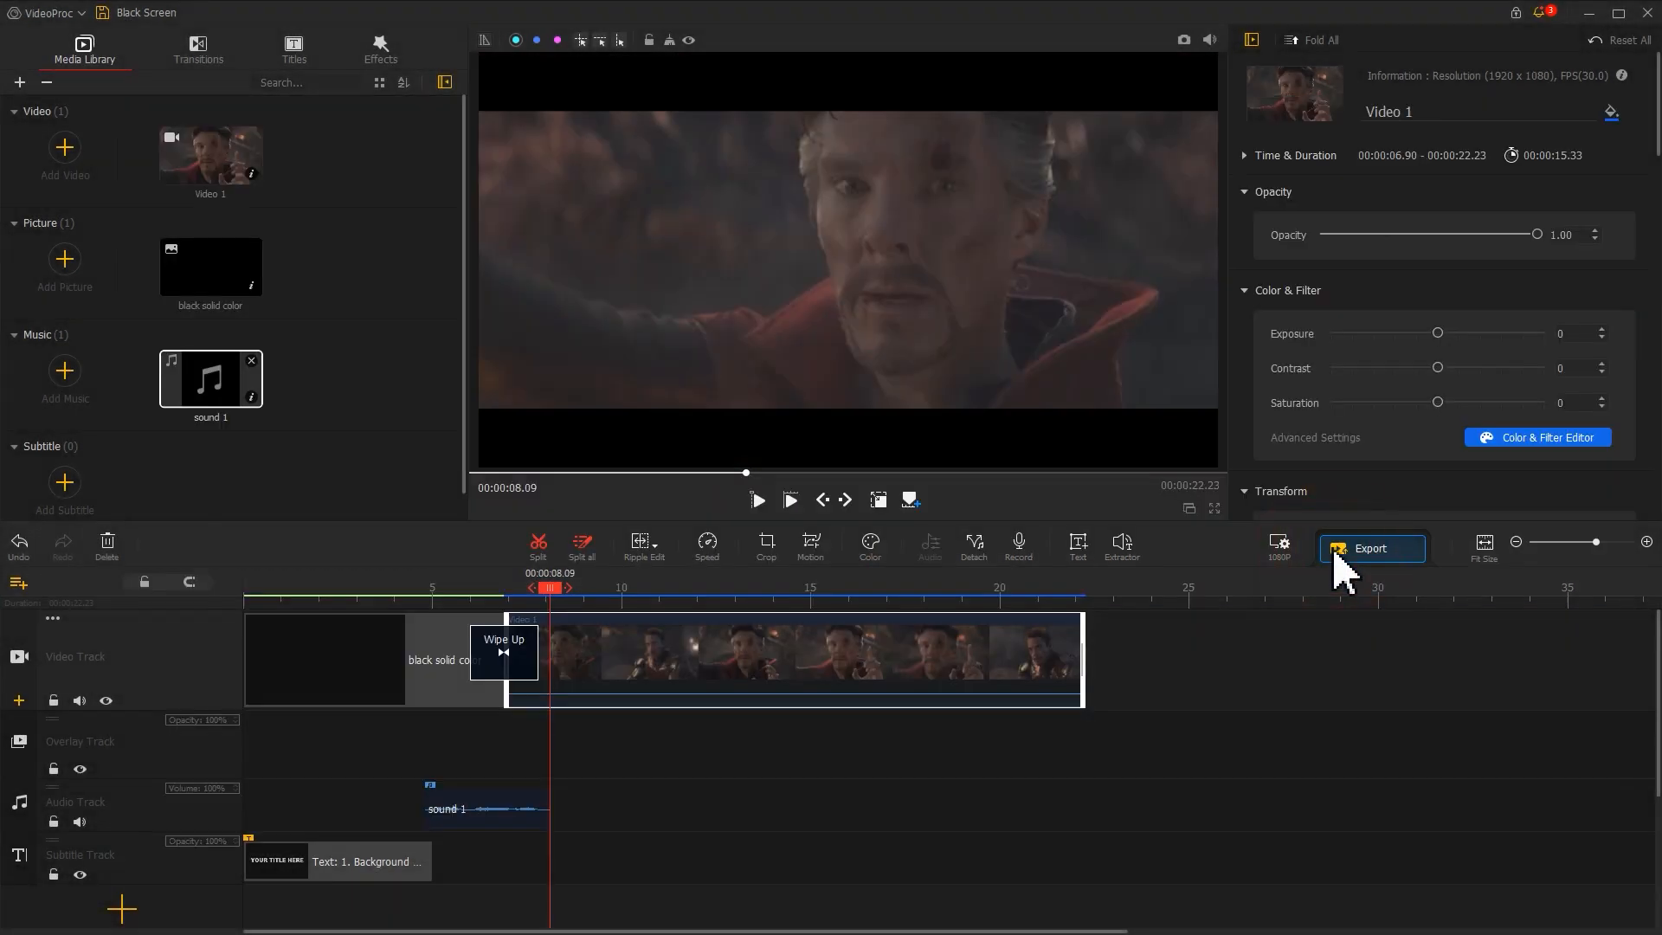
- Split Video 1 at about 00:00:17.36 and open its last part in the Crop editor
{"action": "left_click", "coordinate": [905, 588]}
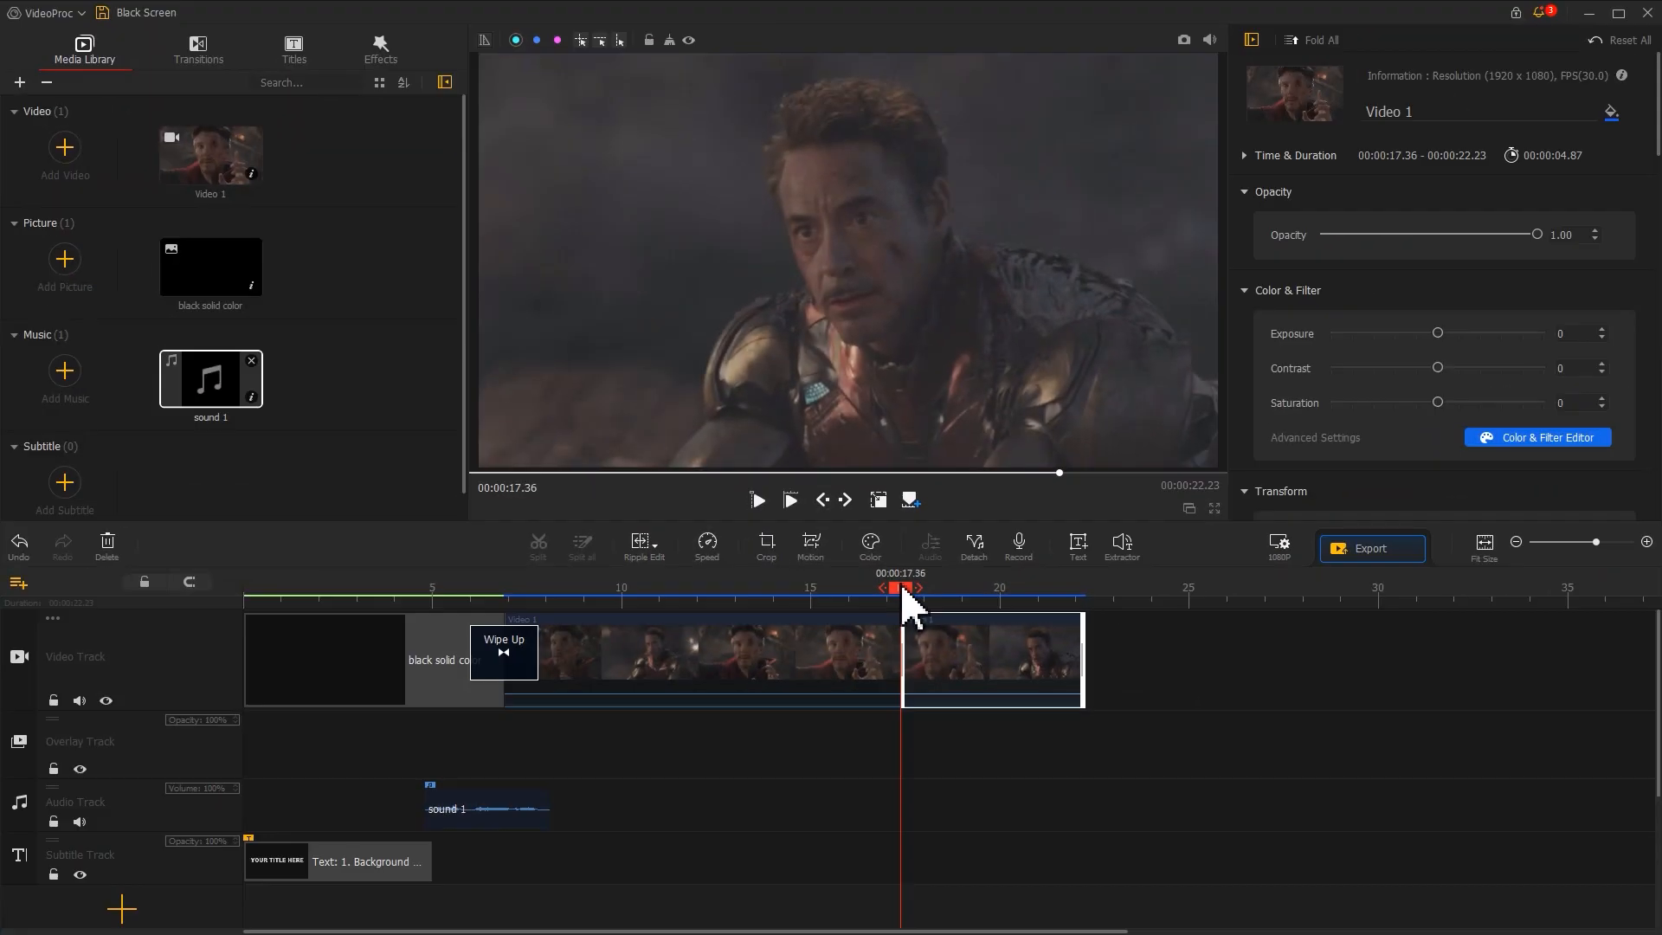
{"action": "left_click_drag", "start_coordinate": [901, 587], "coordinate": [949, 646]}
{"action": "left_click", "coordinate": [771, 552]}
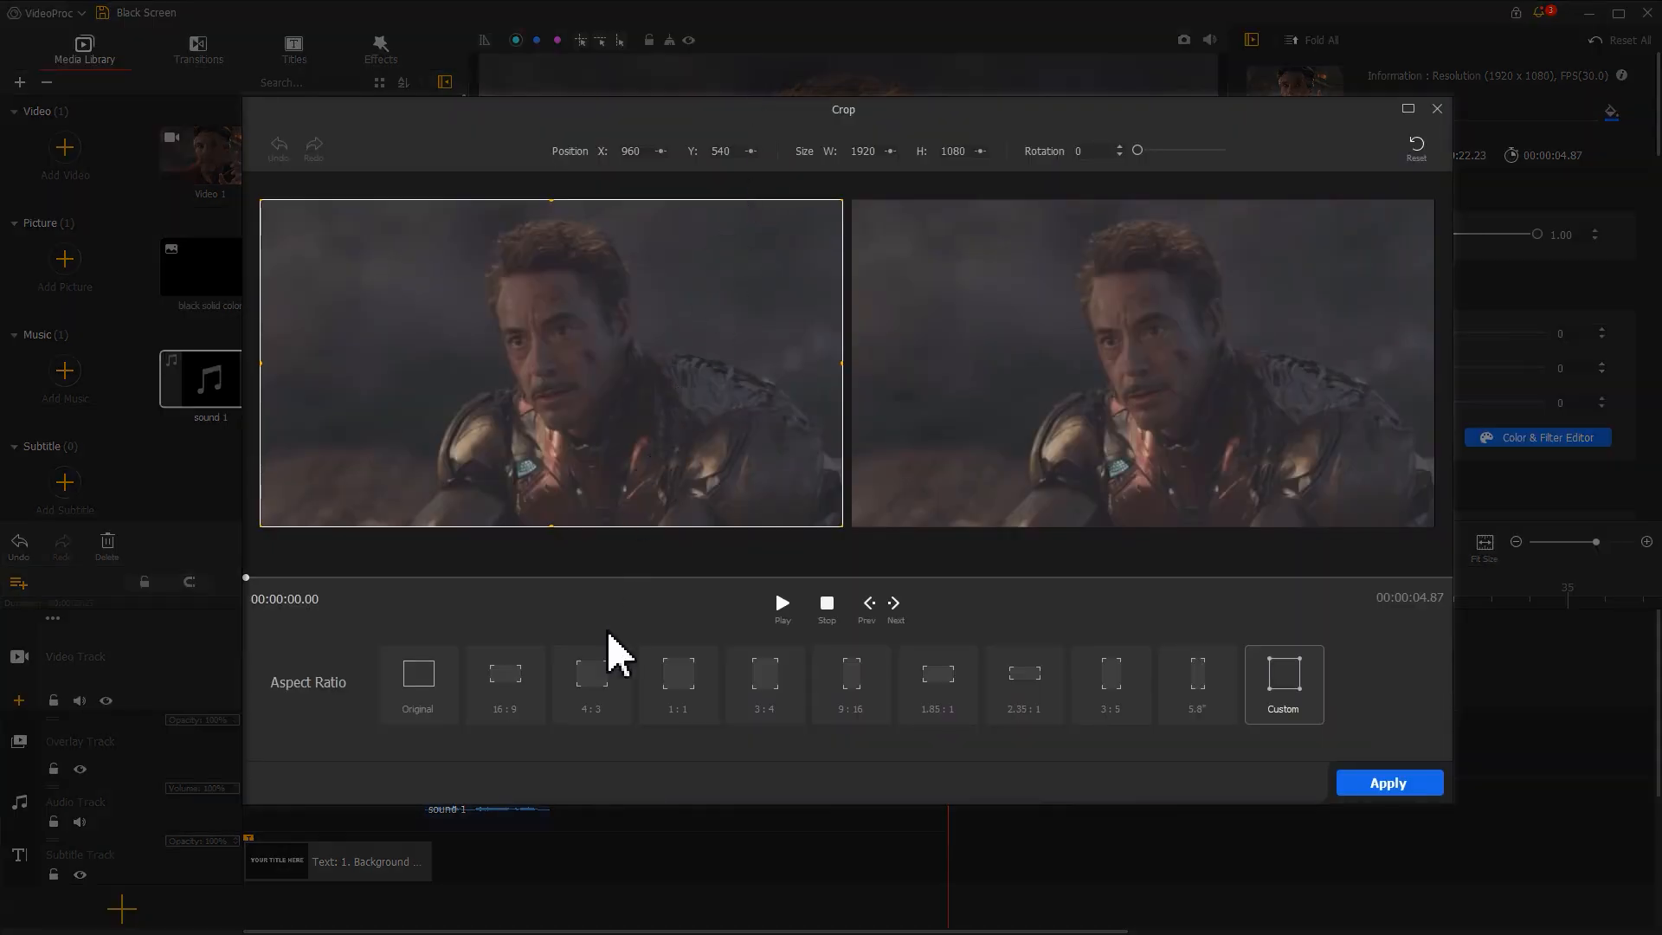
- Try the 4:3, 1:1, 3:4 and 9:16 aspect ratios on the crop frame
{"action": "left_click", "coordinate": [598, 688]}
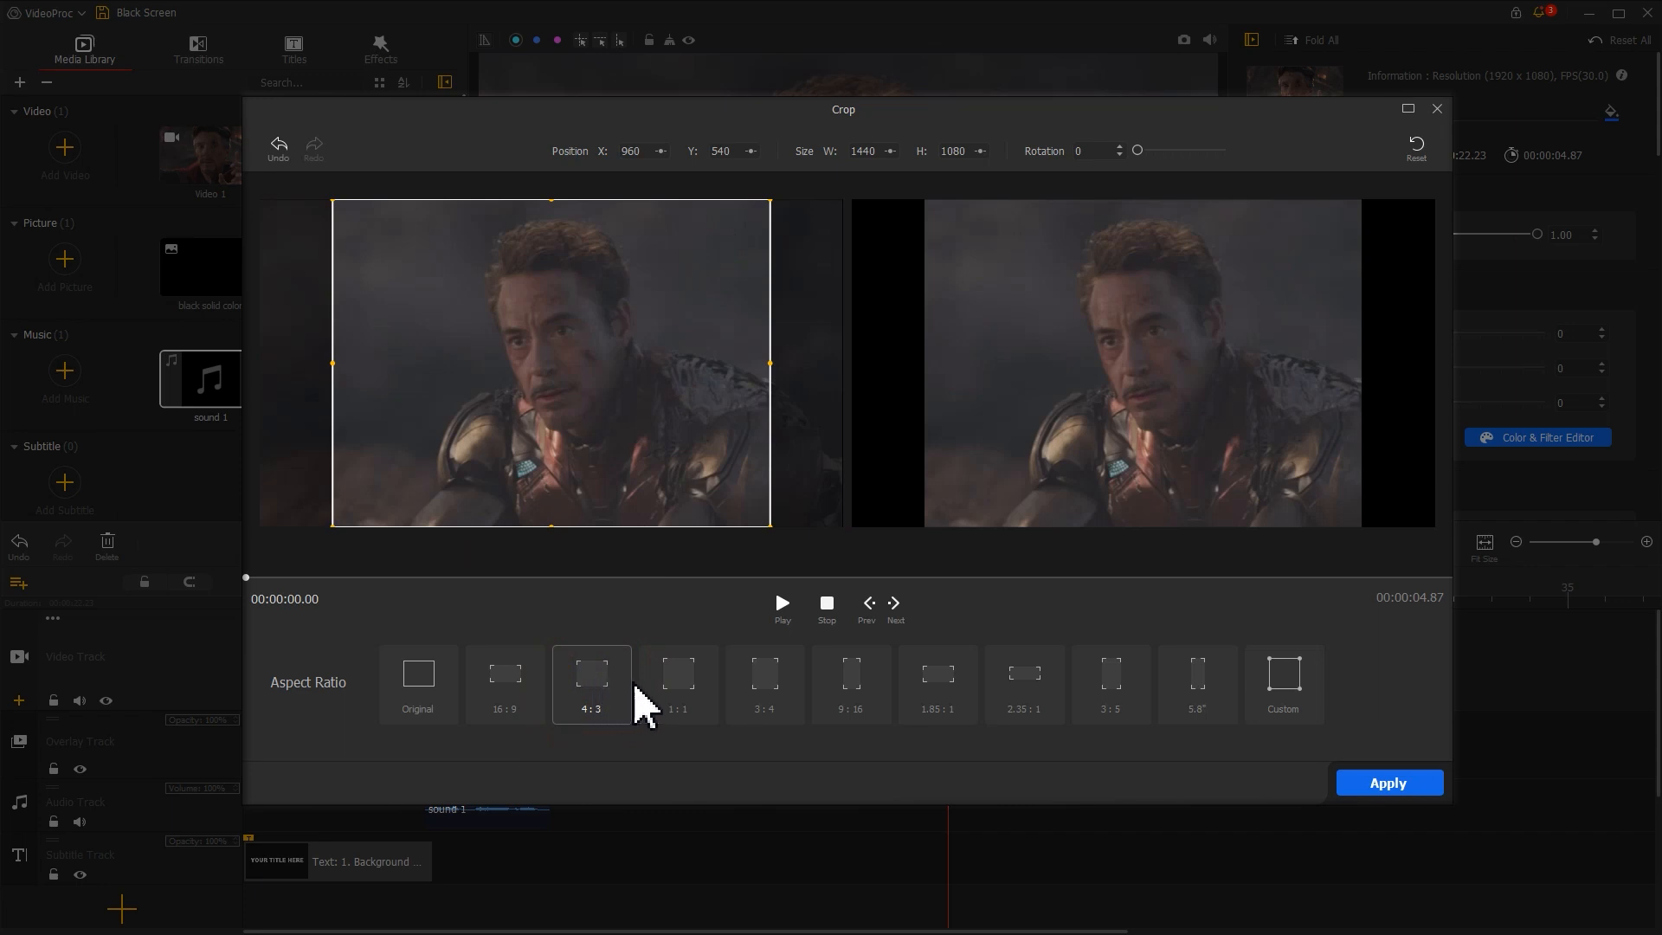
{"action": "left_click", "coordinate": [680, 680]}
{"action": "left_click", "coordinate": [755, 679]}
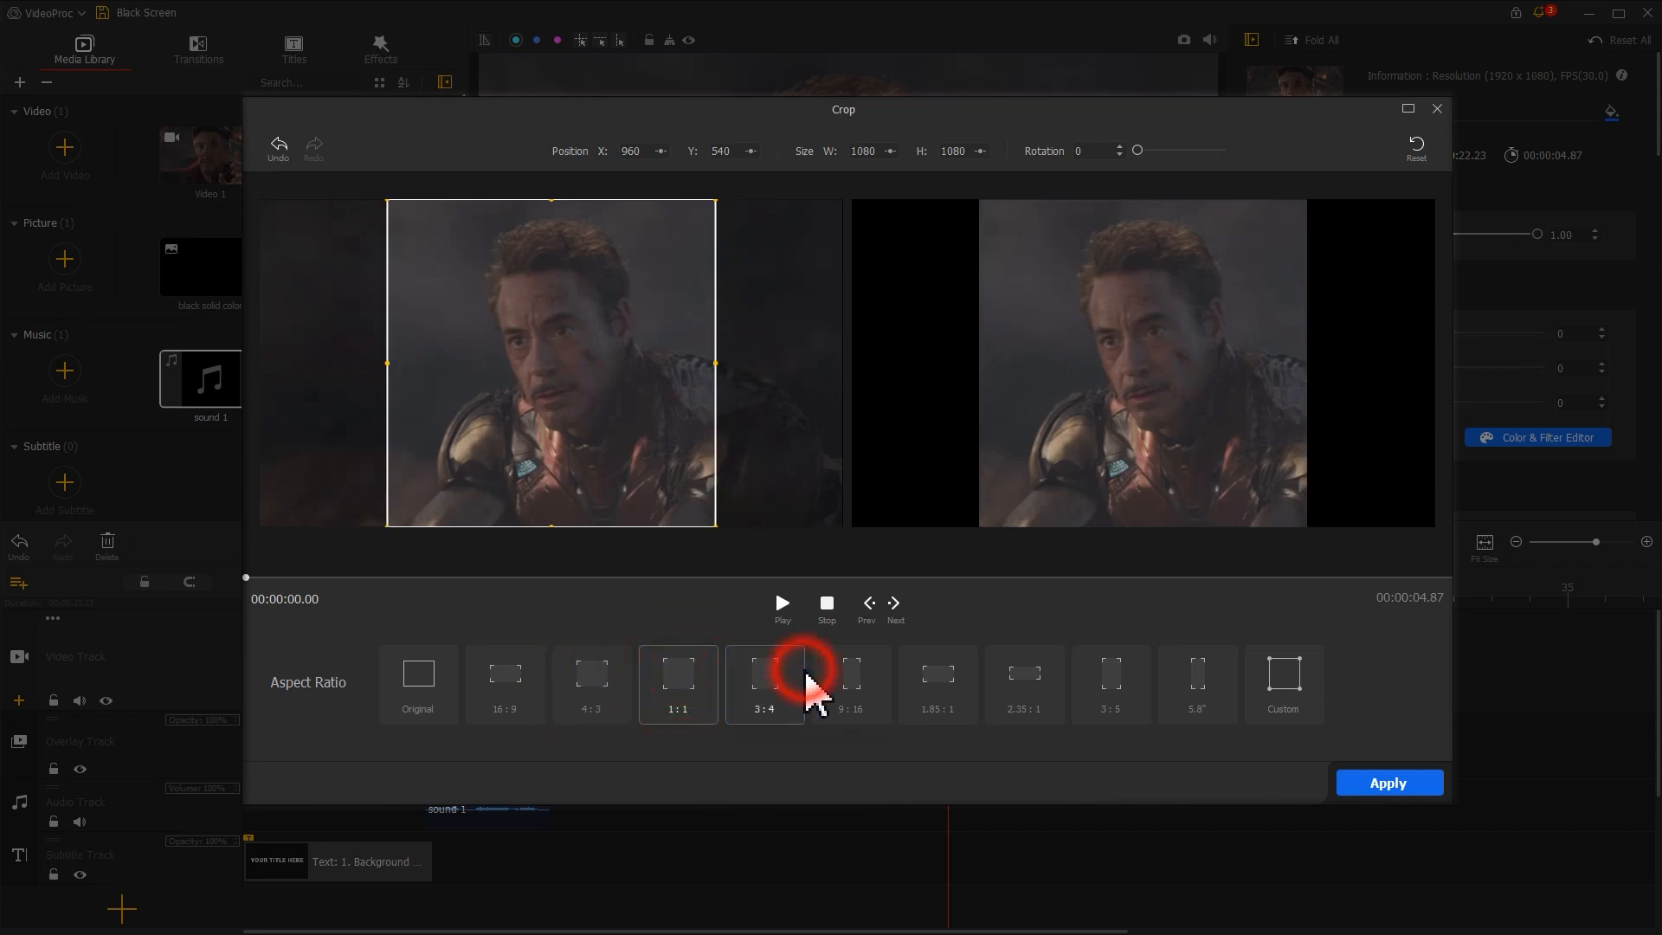
{"action": "left_click", "coordinate": [851, 682]}
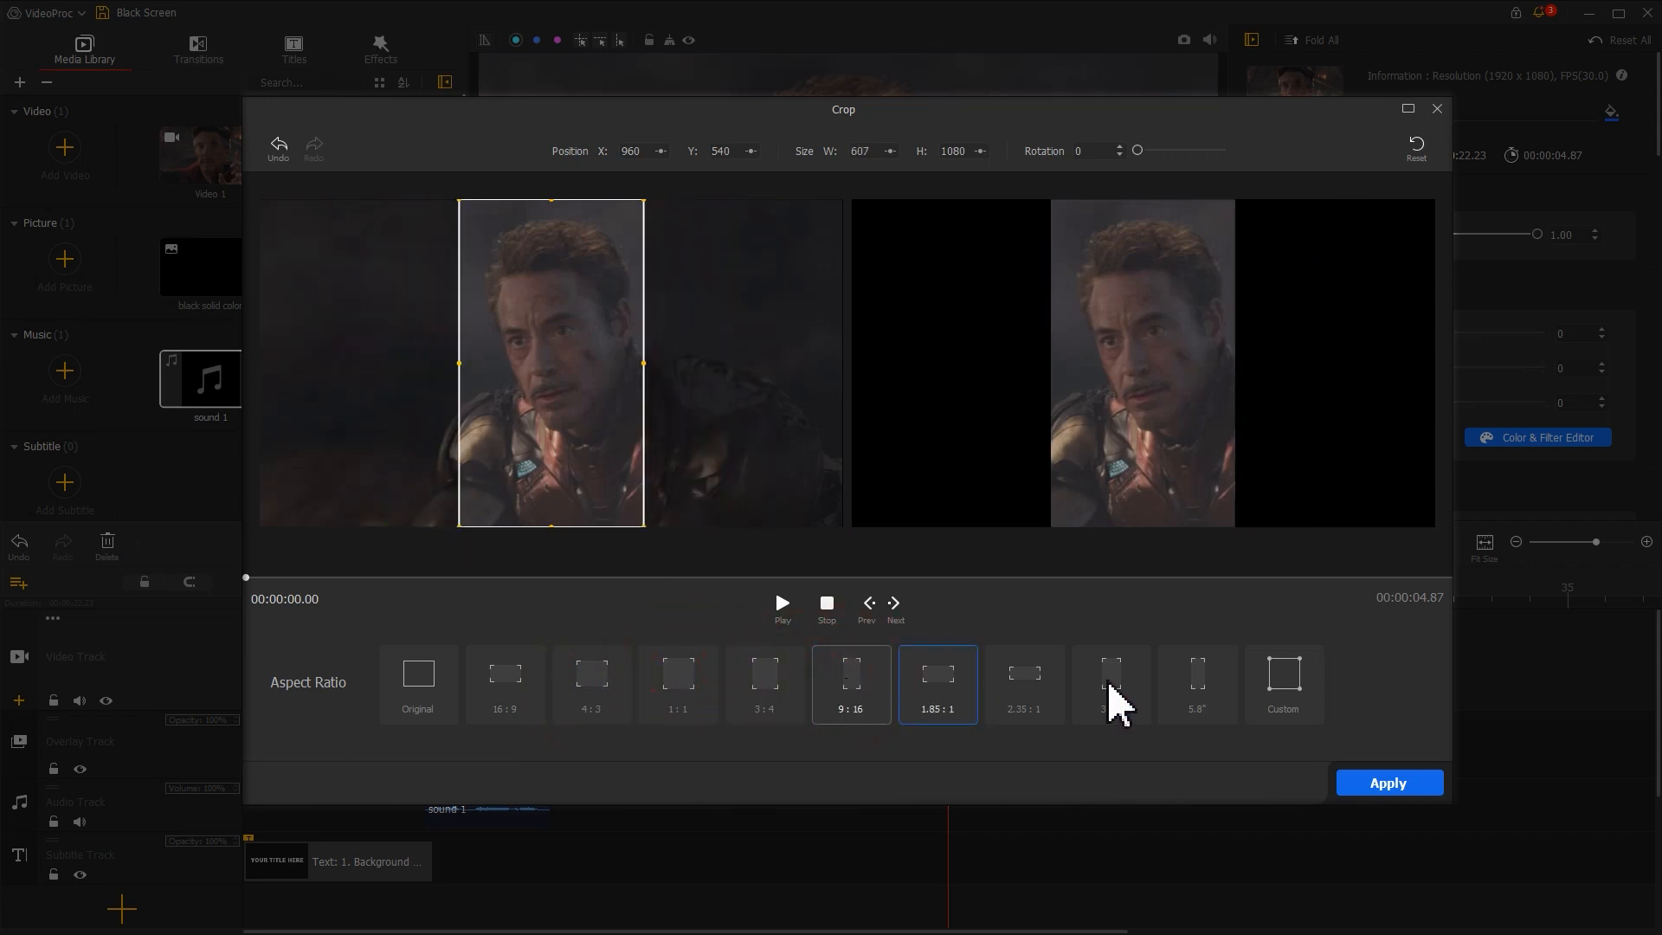
- Switch the crop to Custom, widen the frame on both sides to about 1581 × 1079 and apply it
{"action": "left_click", "coordinate": [1282, 684]}
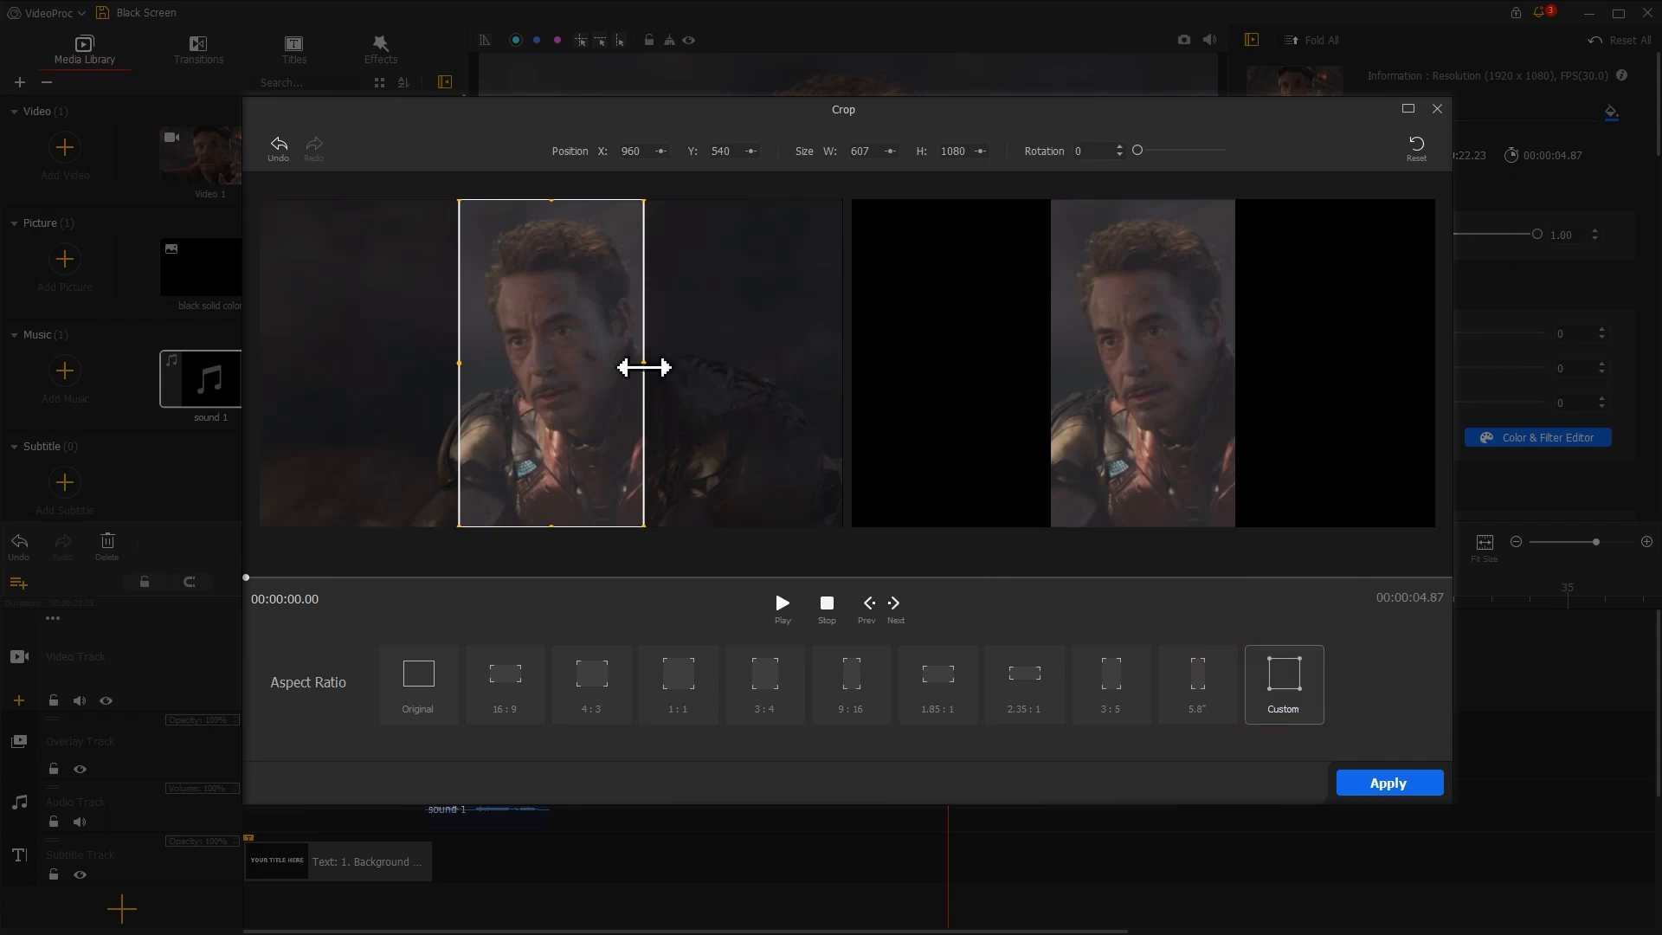
{"action": "left_click_drag", "start_coordinate": [643, 367], "coordinate": [759, 368]}
{"action": "left_click_drag", "start_coordinate": [794, 376], "coordinate": [809, 377]}
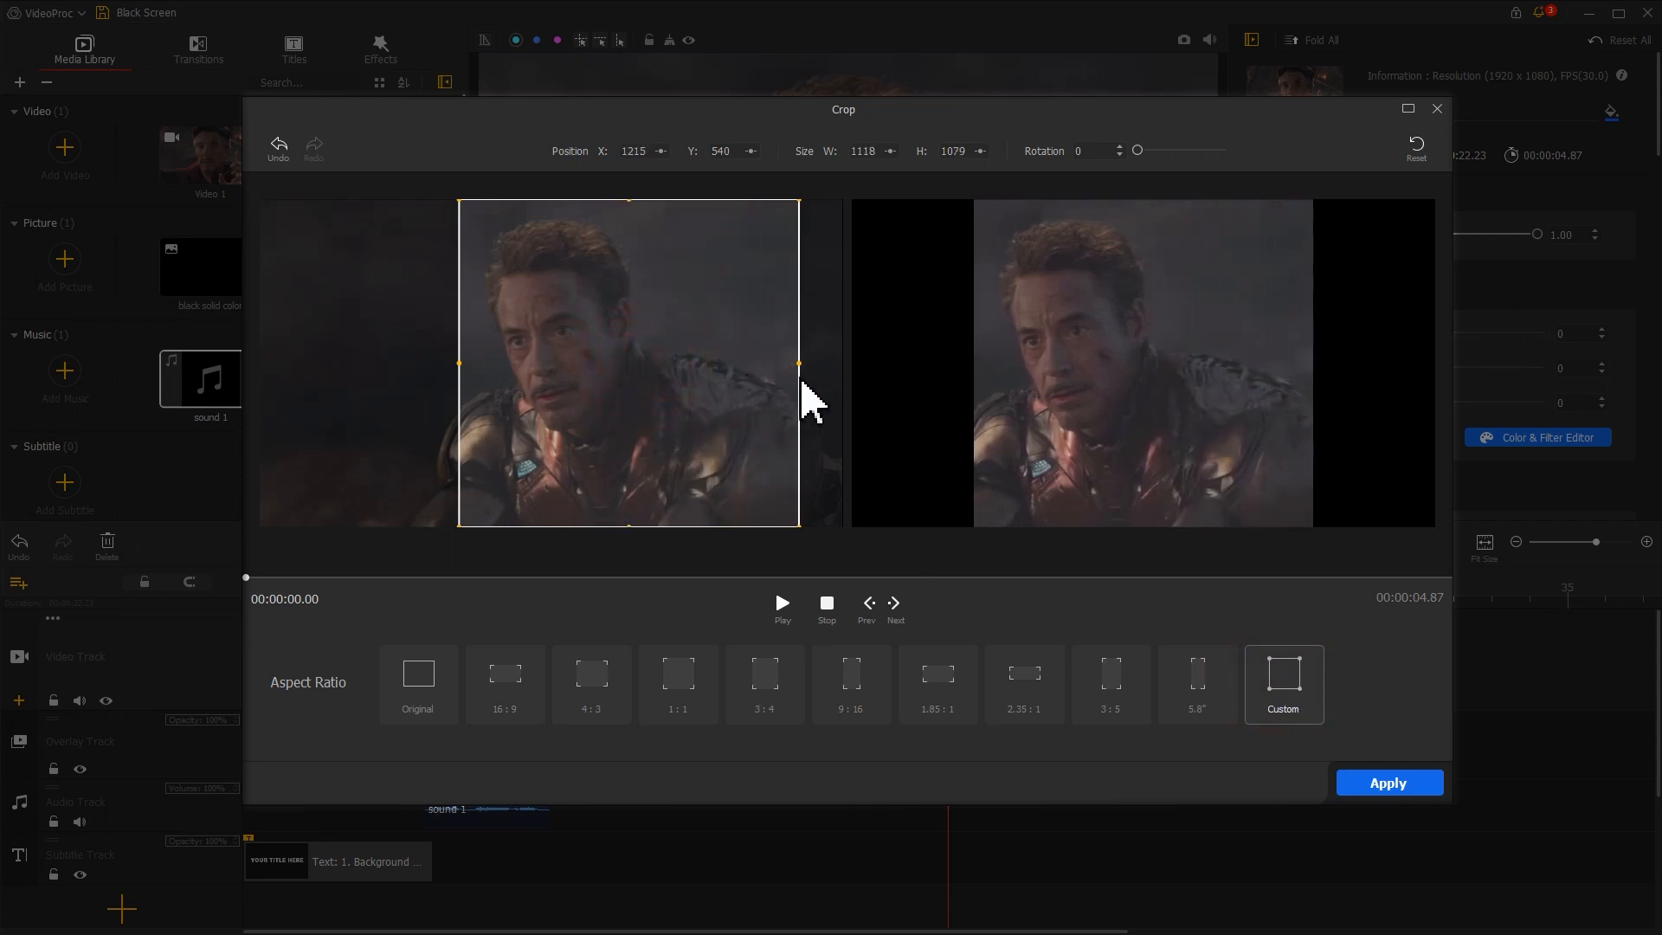
{"action": "left_click_drag", "start_coordinate": [459, 366], "coordinate": [320, 349]}
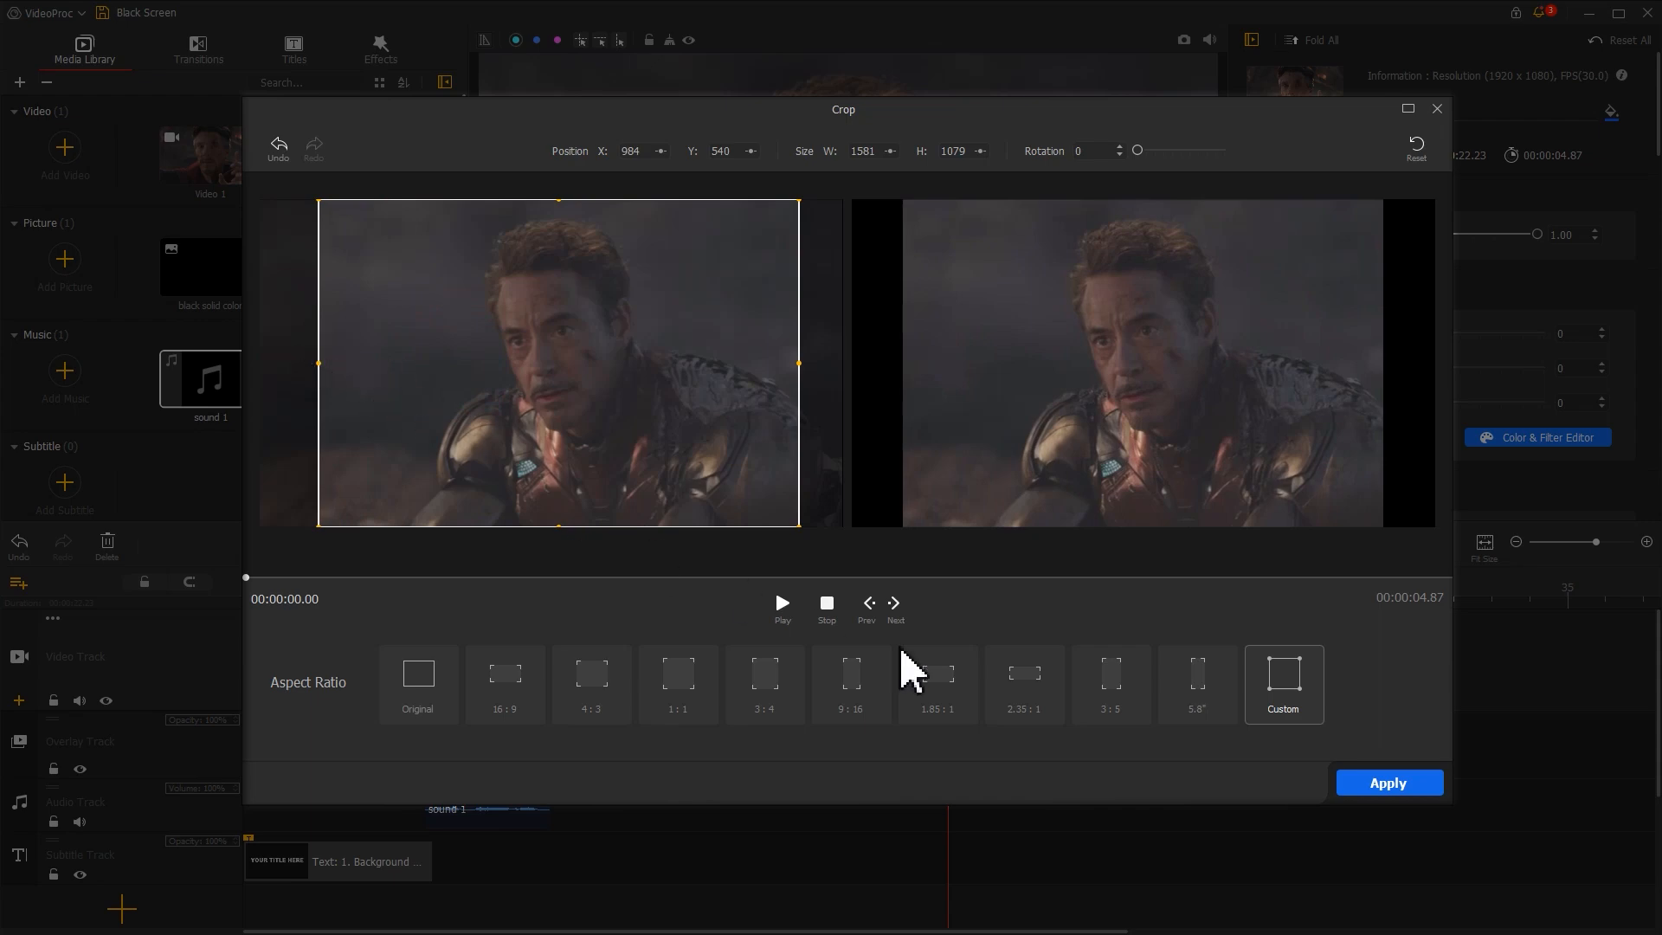
{"action": "left_click", "coordinate": [1379, 783]}
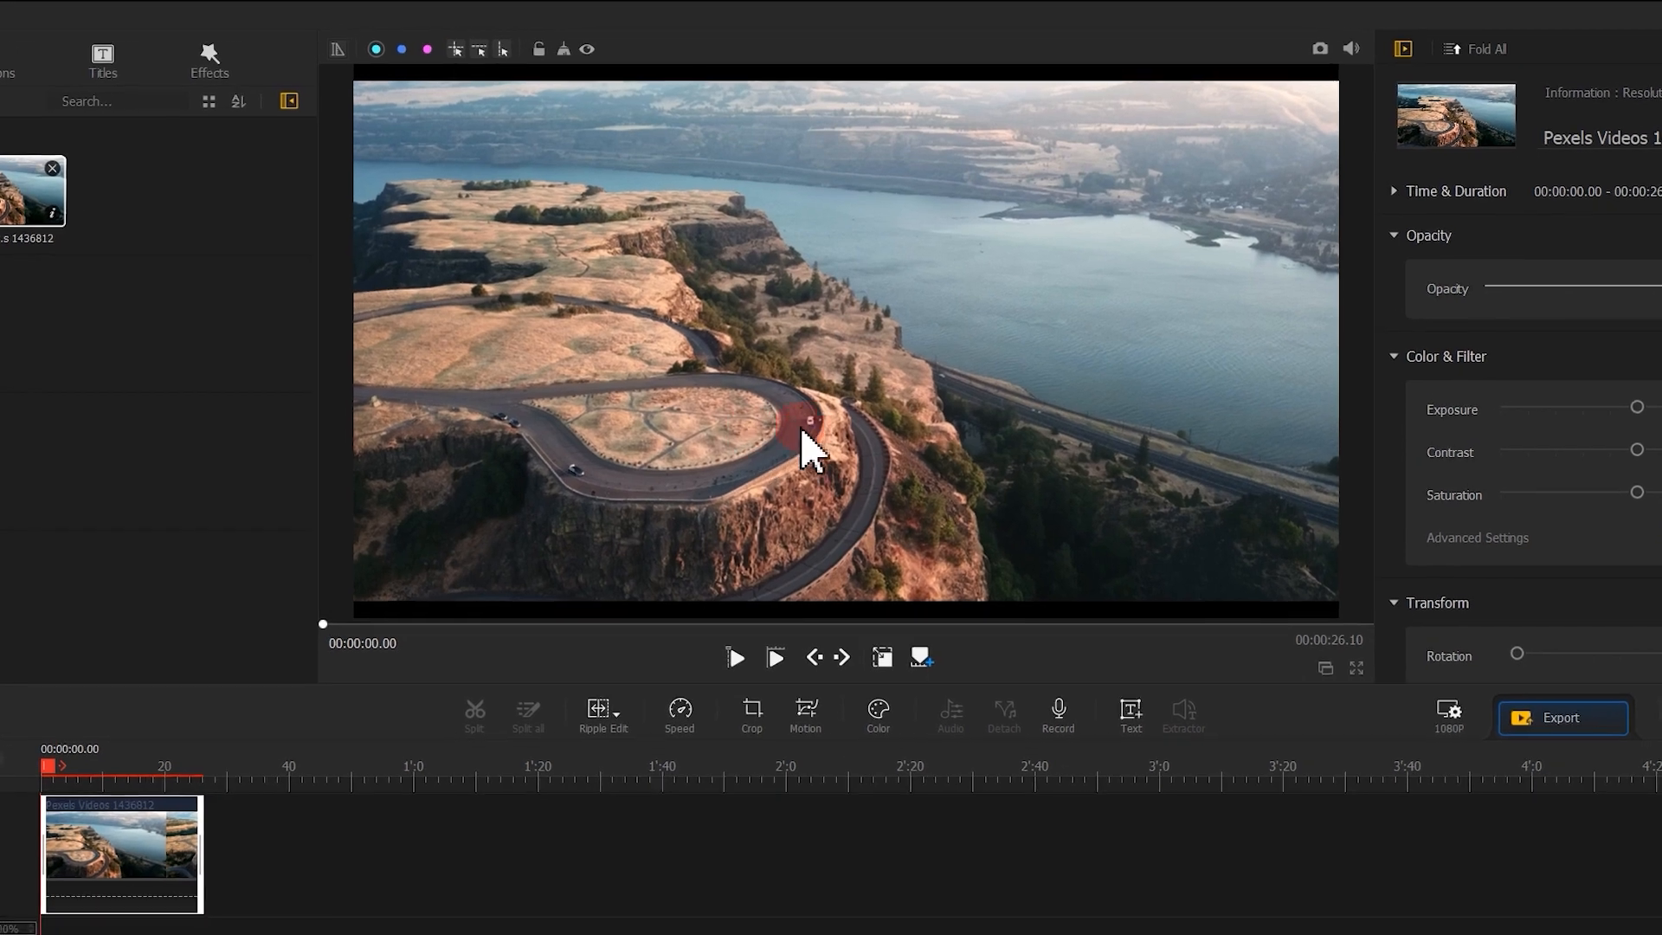
- Select the Pexels road clip in the preview and lower its upper edge to leave a black bar above the picture
{"action": "left_click", "coordinate": [802, 432]}
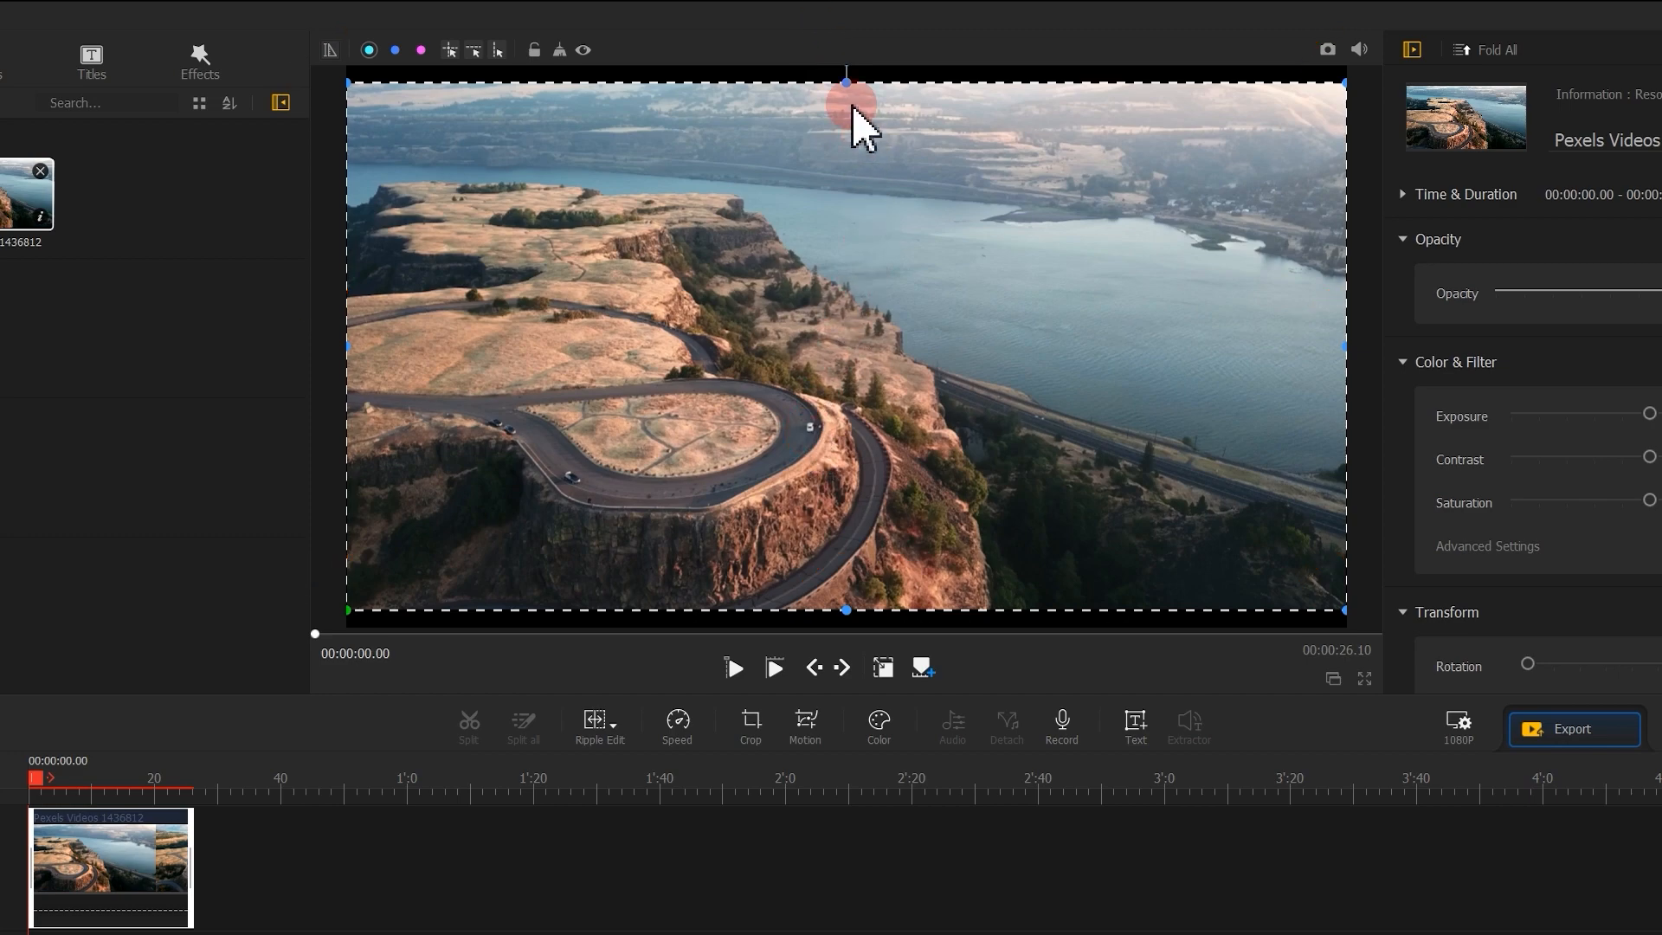
{"action": "left_click_drag", "start_coordinate": [846, 87], "coordinate": [846, 123]}
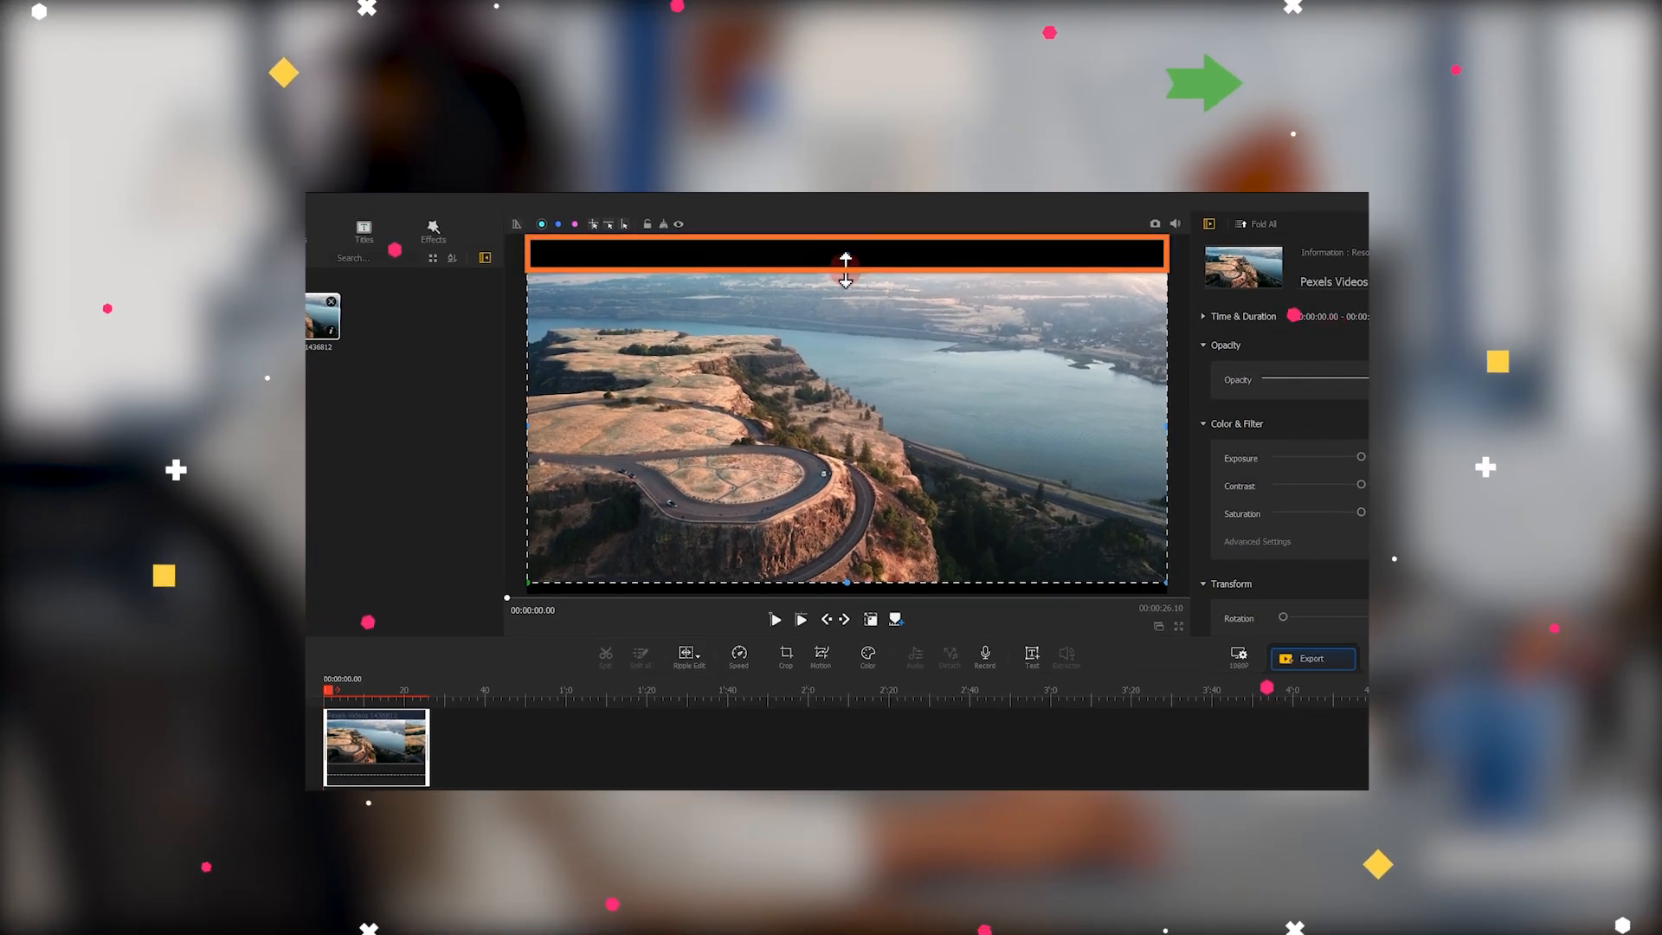